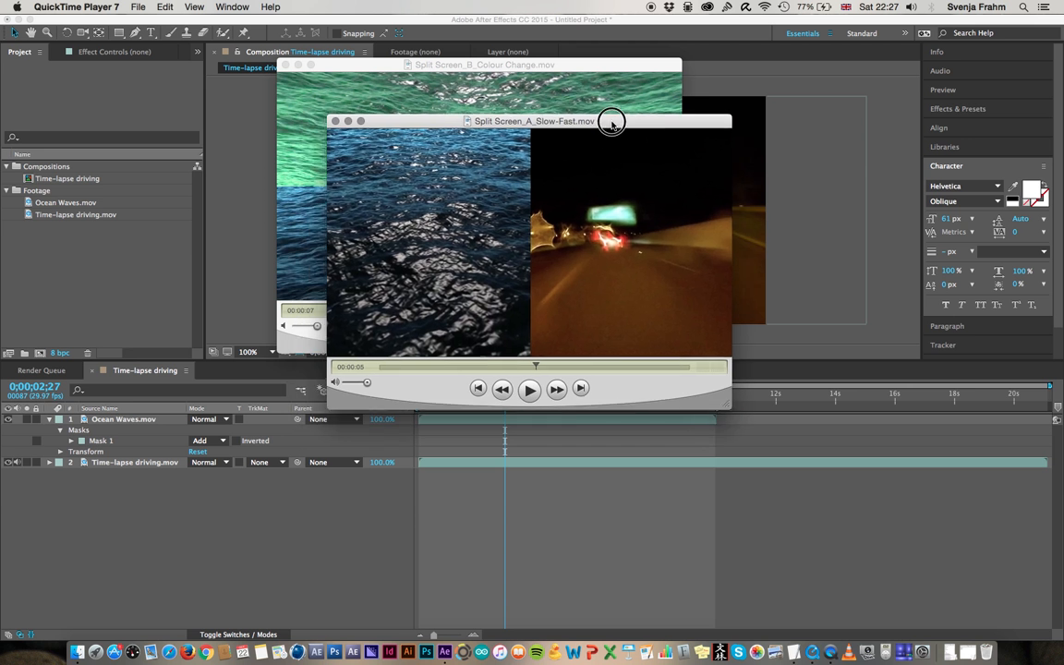
Play the Split Screen_B_Colour Change.mov example to review its split-screen effect.
drag(404, 375, 445, 375)
click(616, 94)
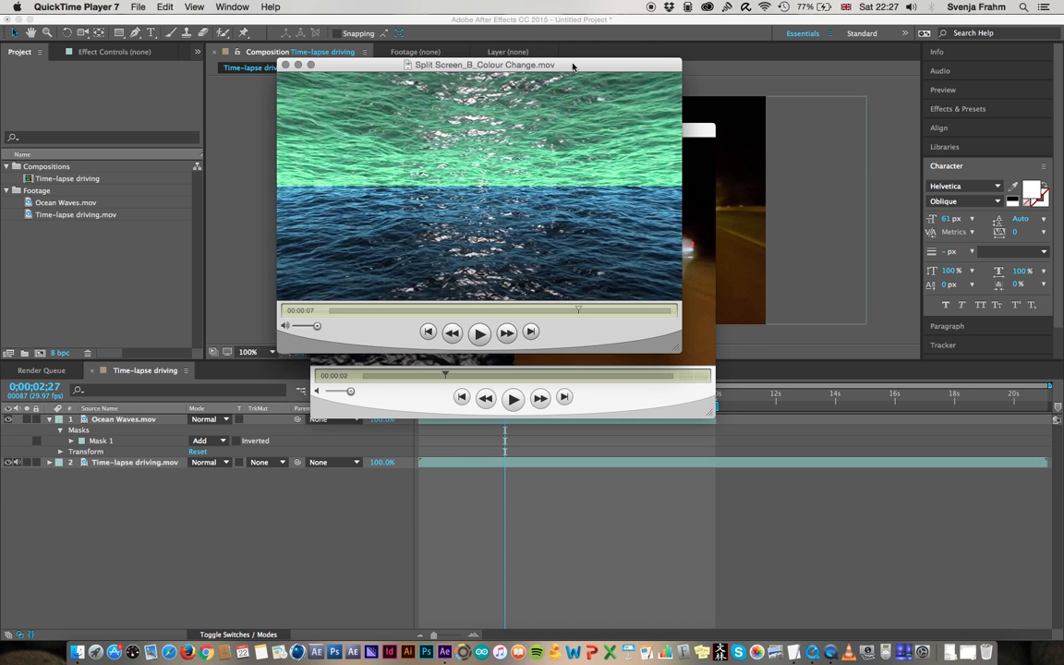
drag(573, 67, 585, 70)
click(492, 336)
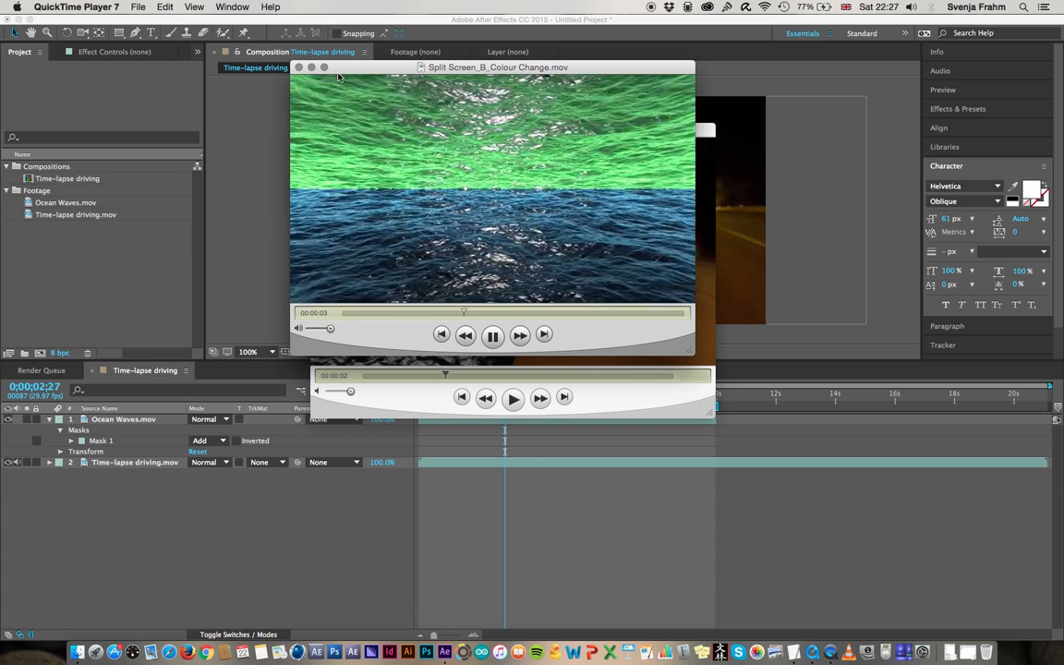
click(493, 341)
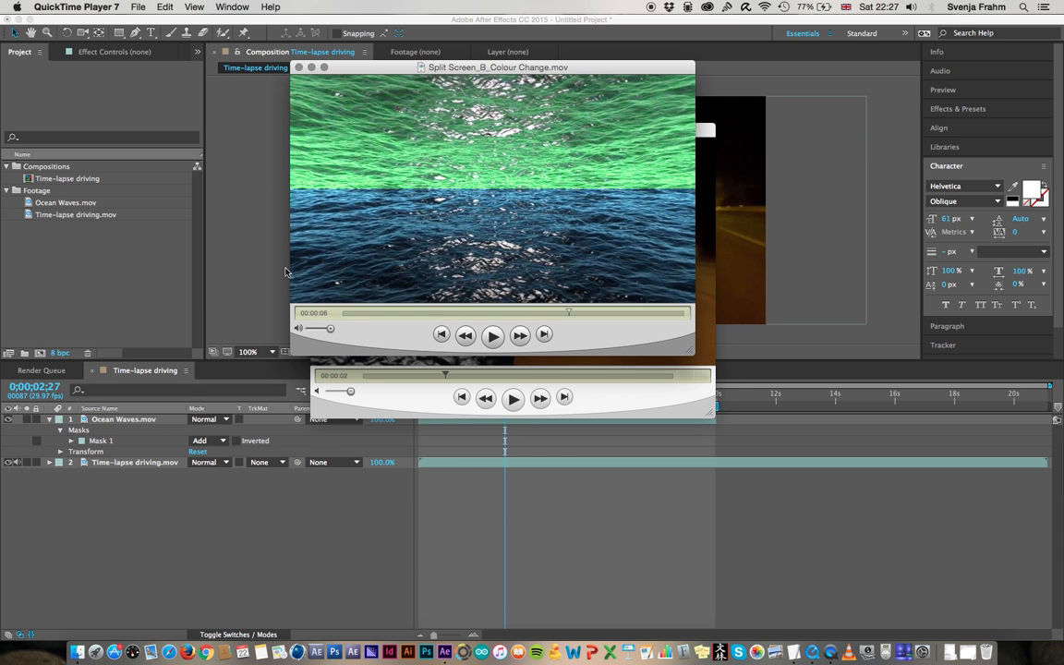
Switch to After Effects and create a new composition from the Ocean Waves.mov footage.
click(204, 227)
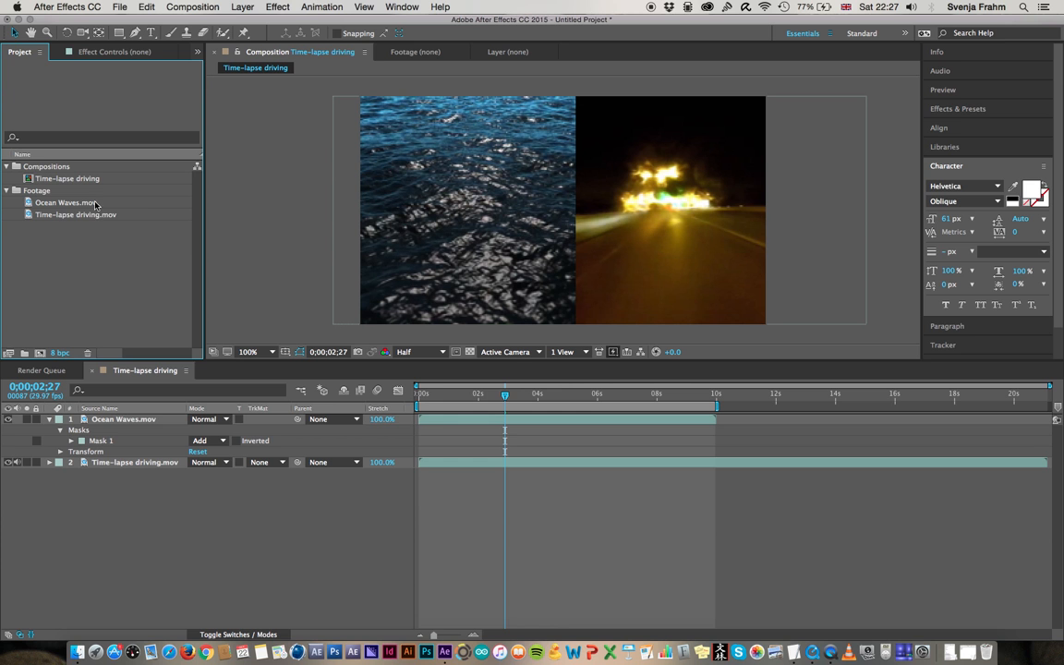
click(60, 204)
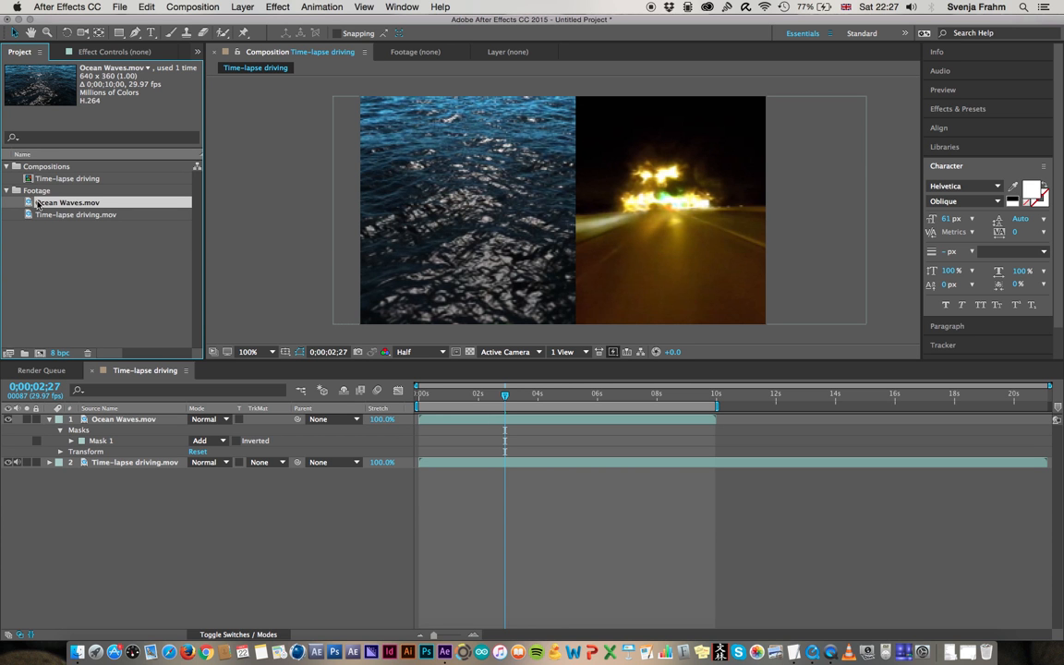
drag(27, 205, 41, 352)
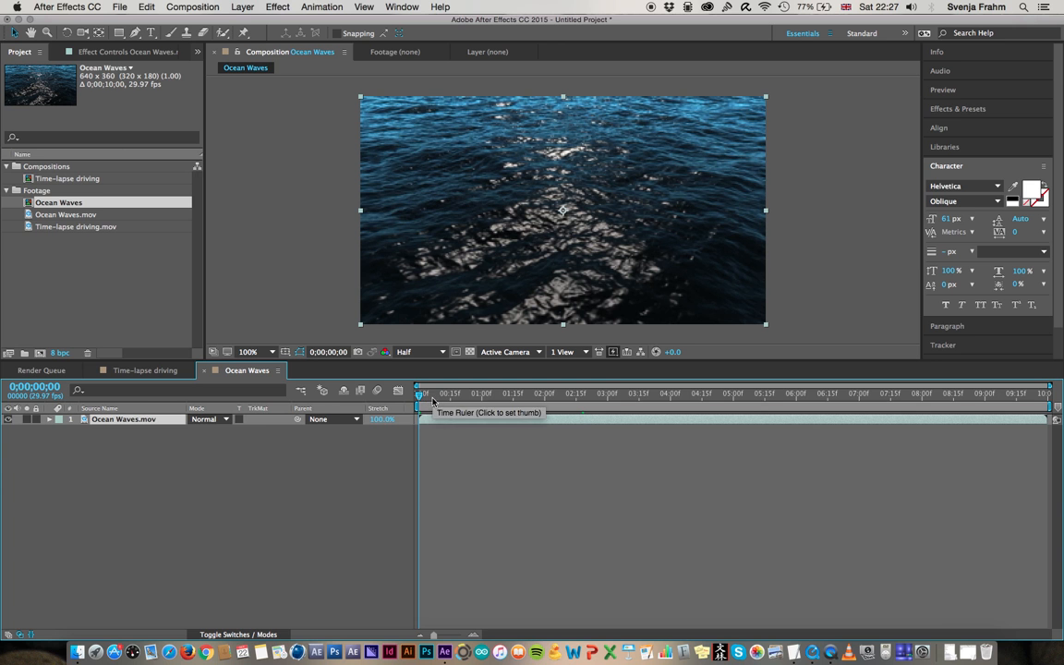
Move the Ocean Waves composition into the Compositions folder and rename it Splitscreen_B_Ocean Waves.
click(118, 123)
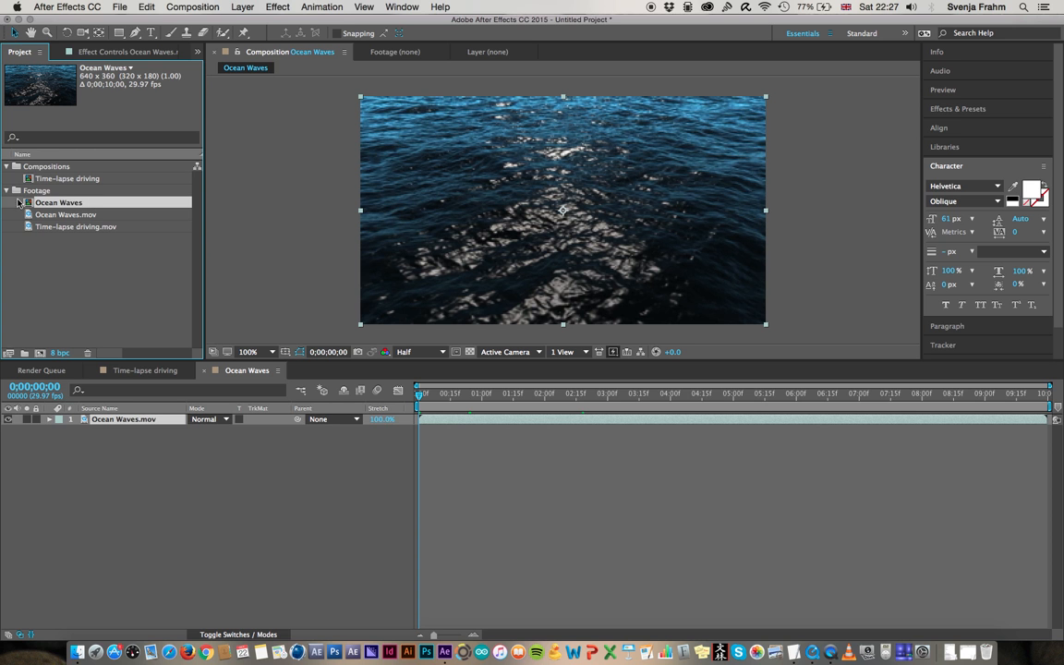
drag(39, 205, 58, 171)
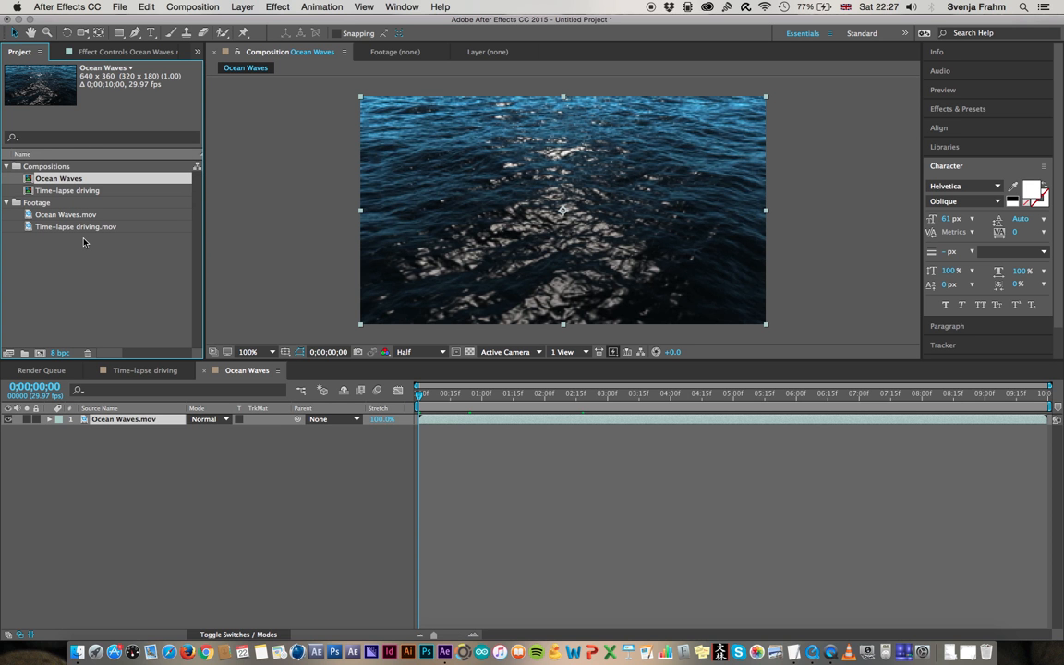
key(Return)
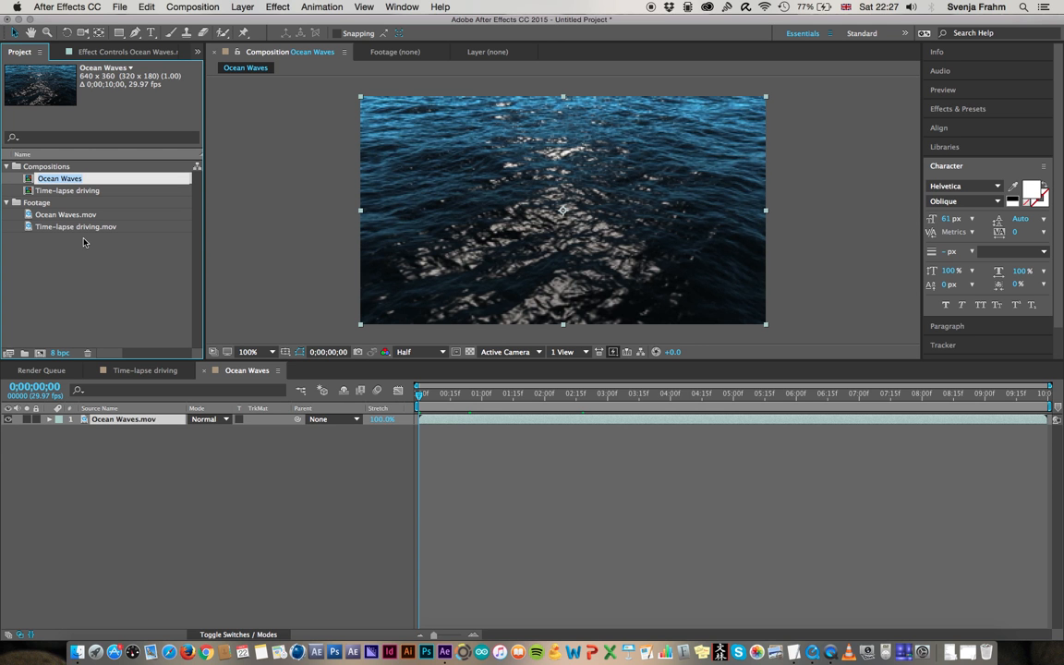
text(Split)
text(screen_B_Ocean Waves)
key(Return)
Rename the Time-lapse driving composition as Splitscreen_A_speed.
click(69, 190)
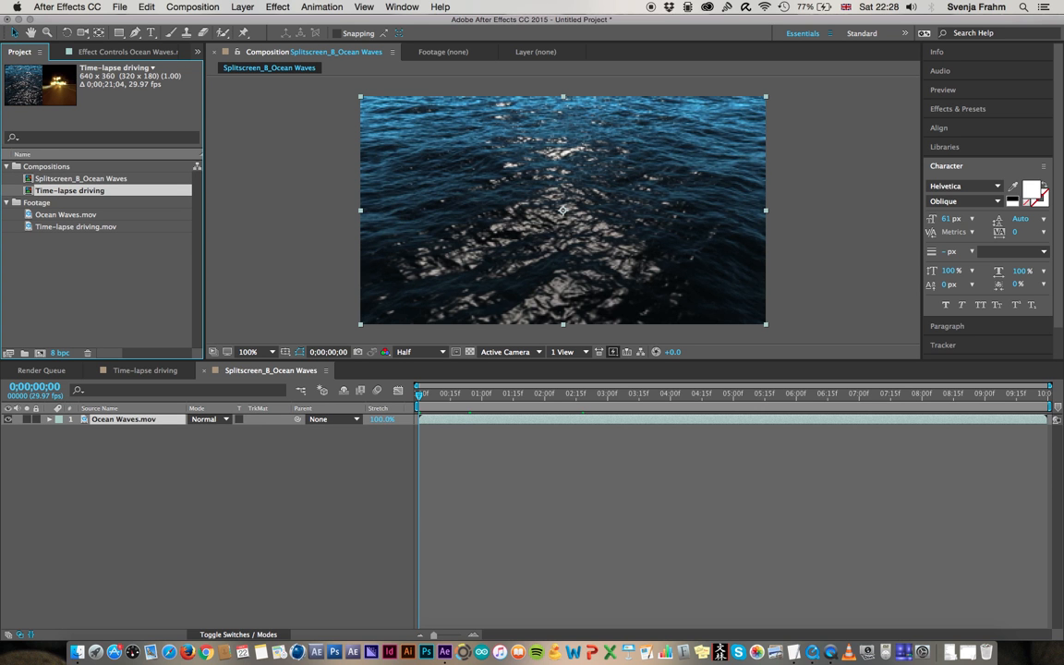
key(Return)
text(Splitscreen_A_)
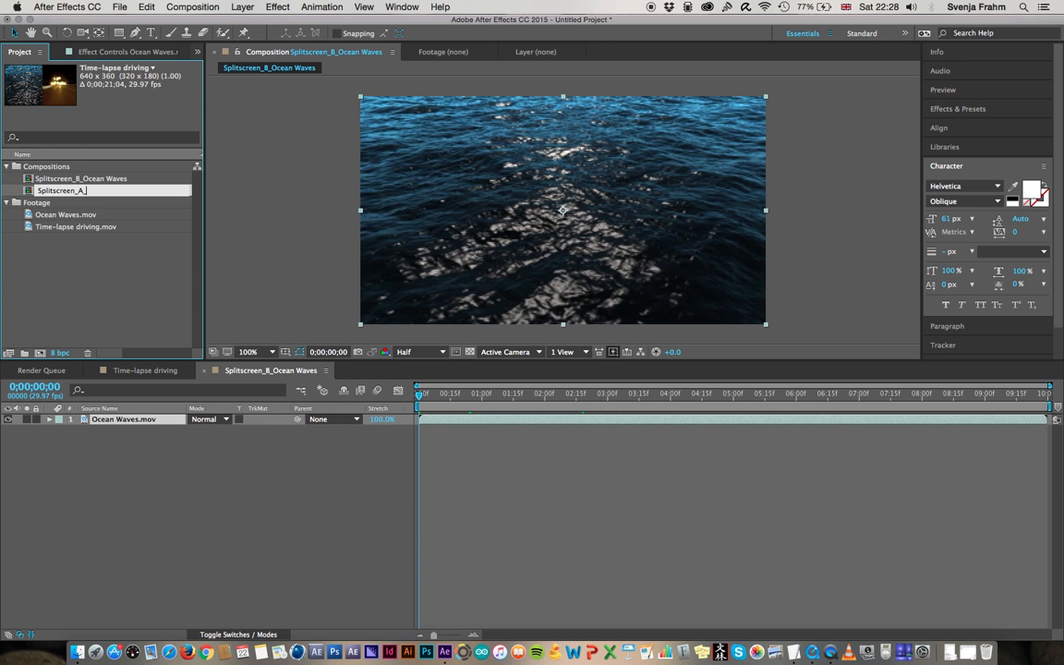
text(speed)
key(Return)
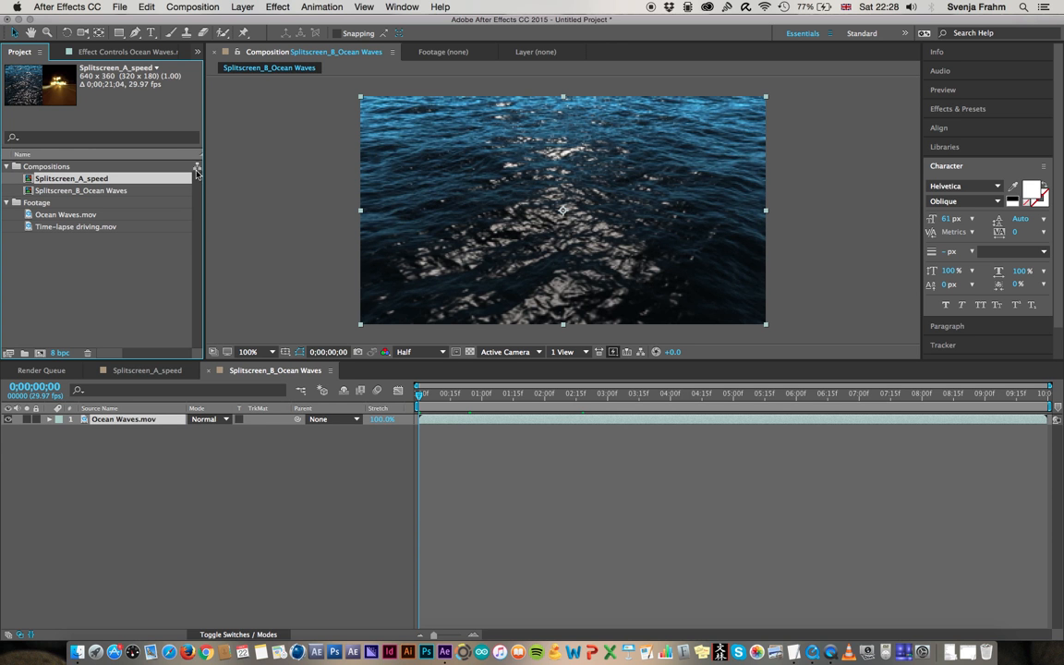
Scrub through the Ocean Waves.mov layer in Splitscreen_B_Ocean Waves and return to the start of the timeline.
click(231, 444)
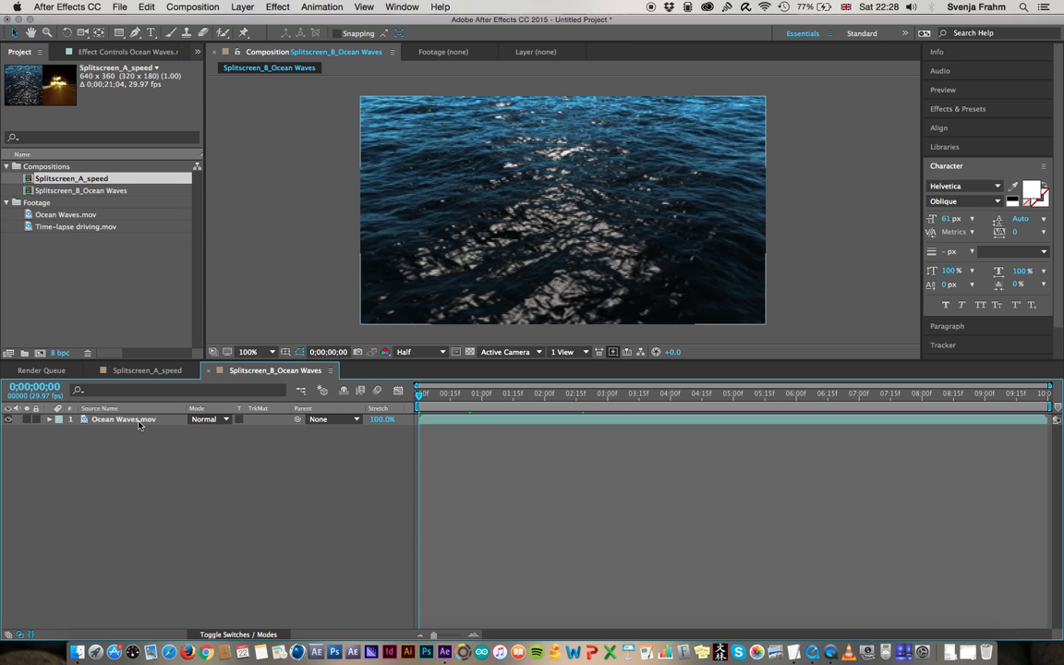
click(139, 422)
drag(506, 392, 552, 391)
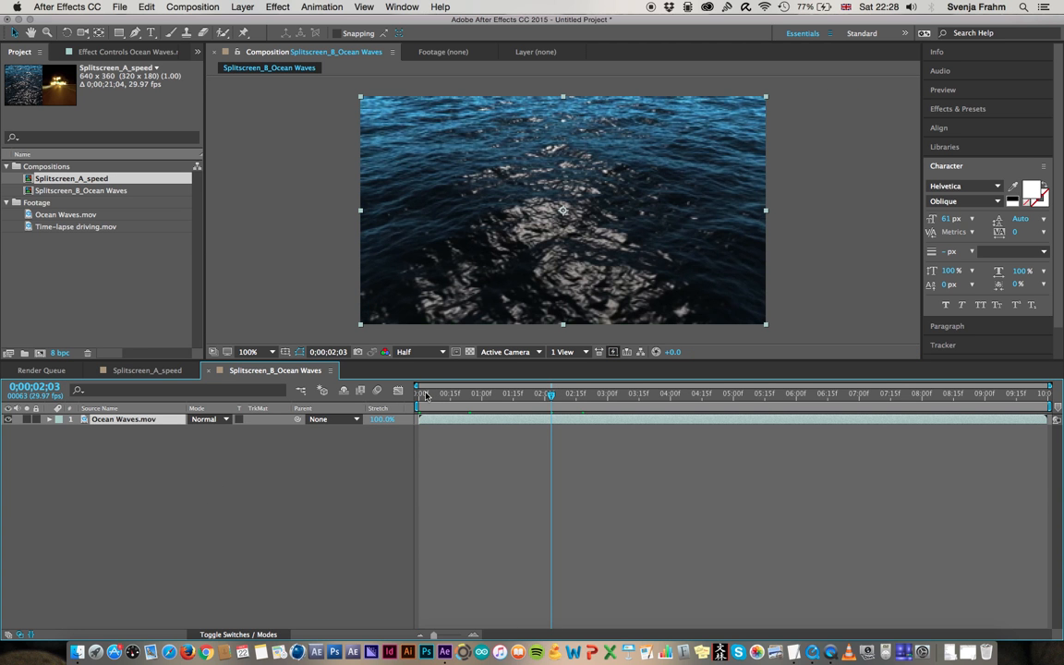
key(Home)
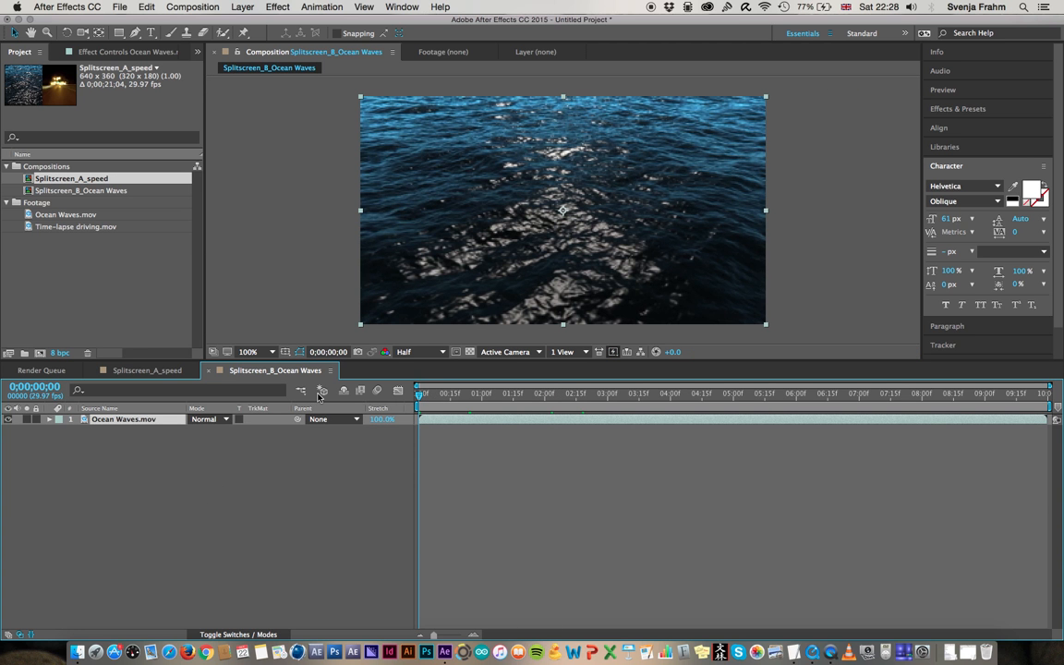
click(126, 499)
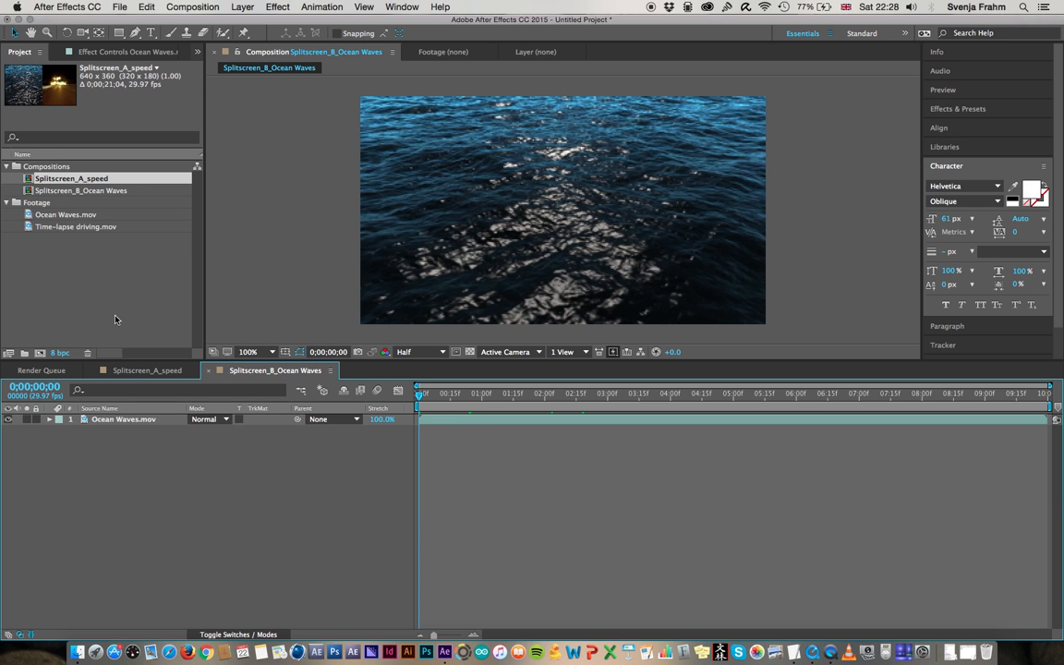
drag(37, 214, 61, 217)
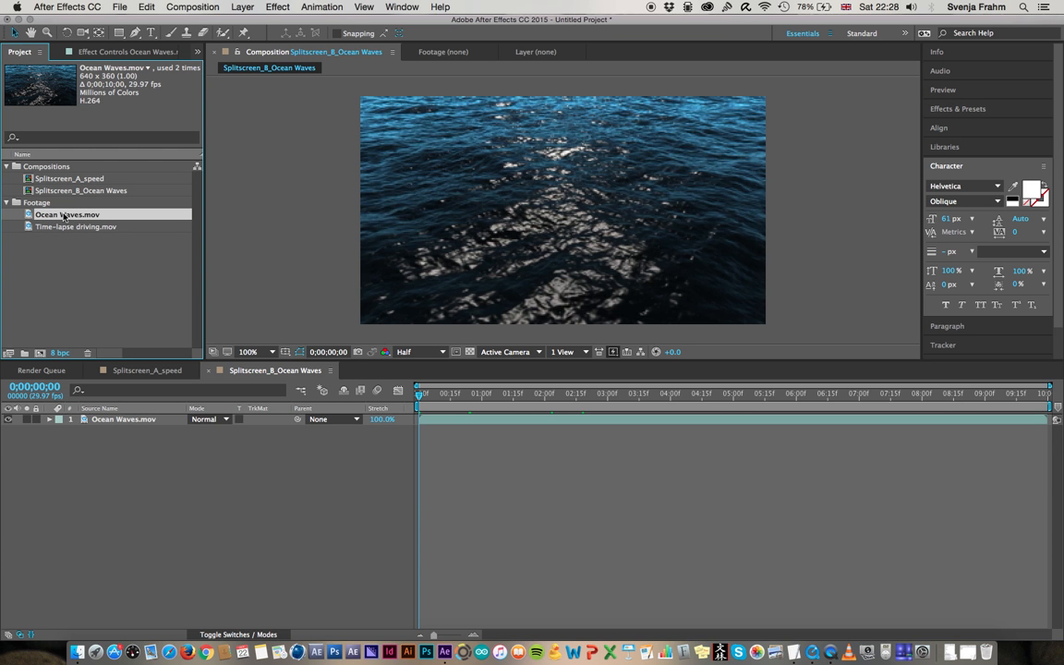
click(138, 422)
click(139, 421)
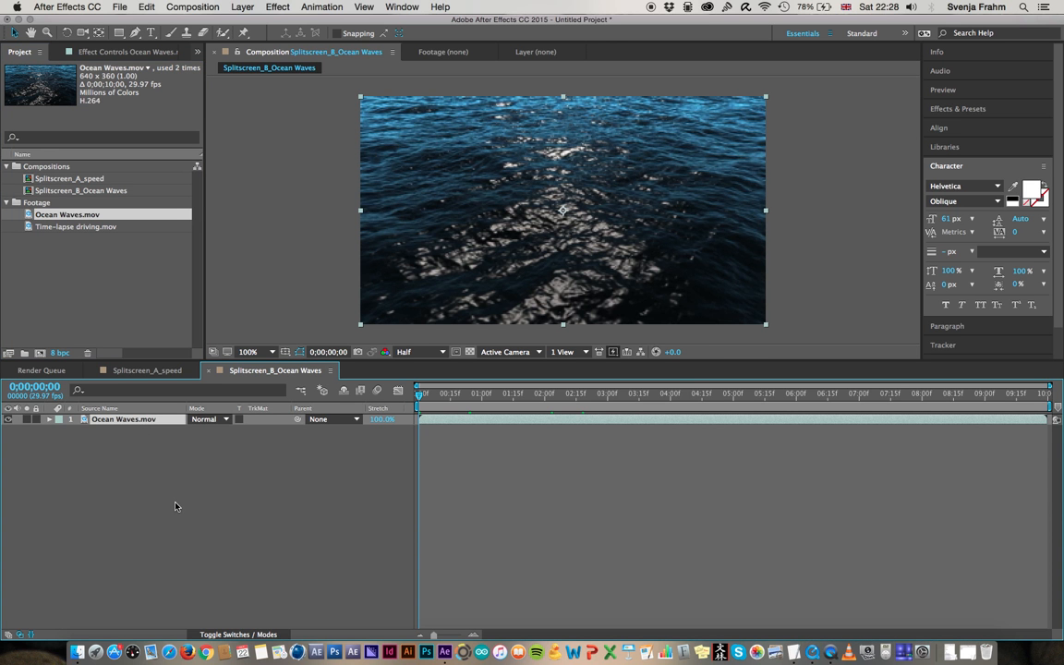
Switch to TextEdit and read the entry on duplicating layers in Shortcuts_Week2.rtf.
key(super+Tab)
key(super+Tab)
key(super+Tab)
key(super+Tab)
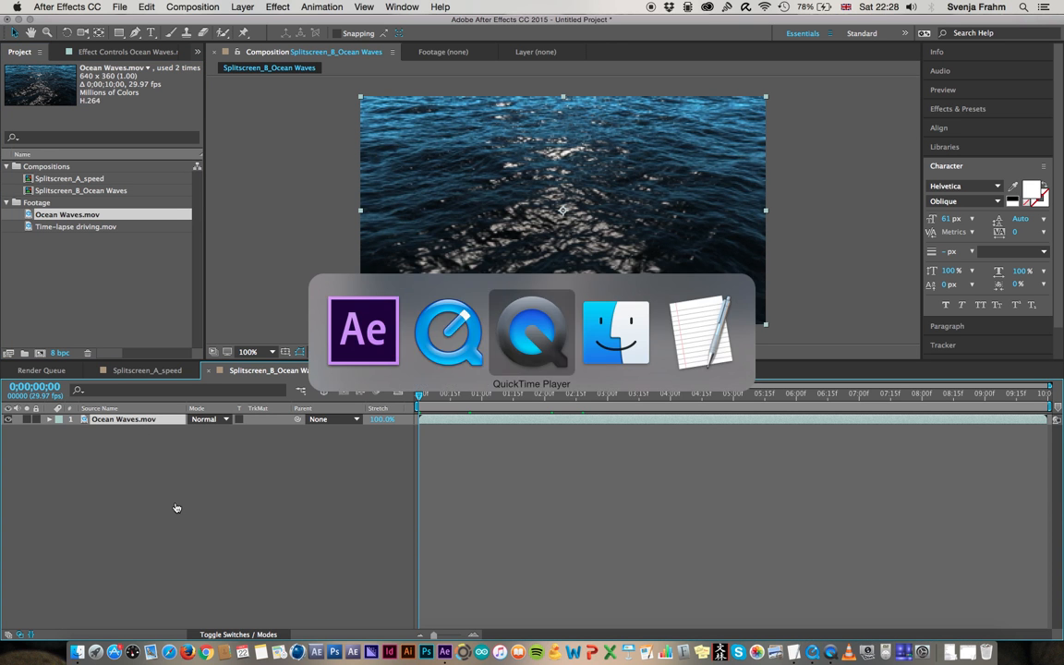
drag(417, 207, 609, 72)
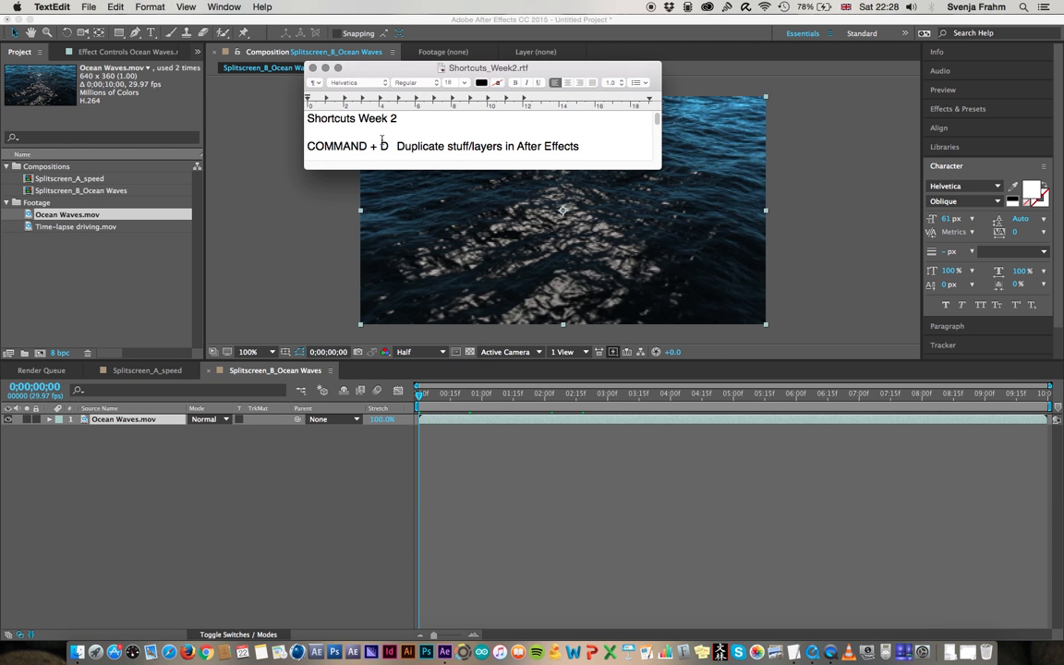
drag(456, 148, 323, 148)
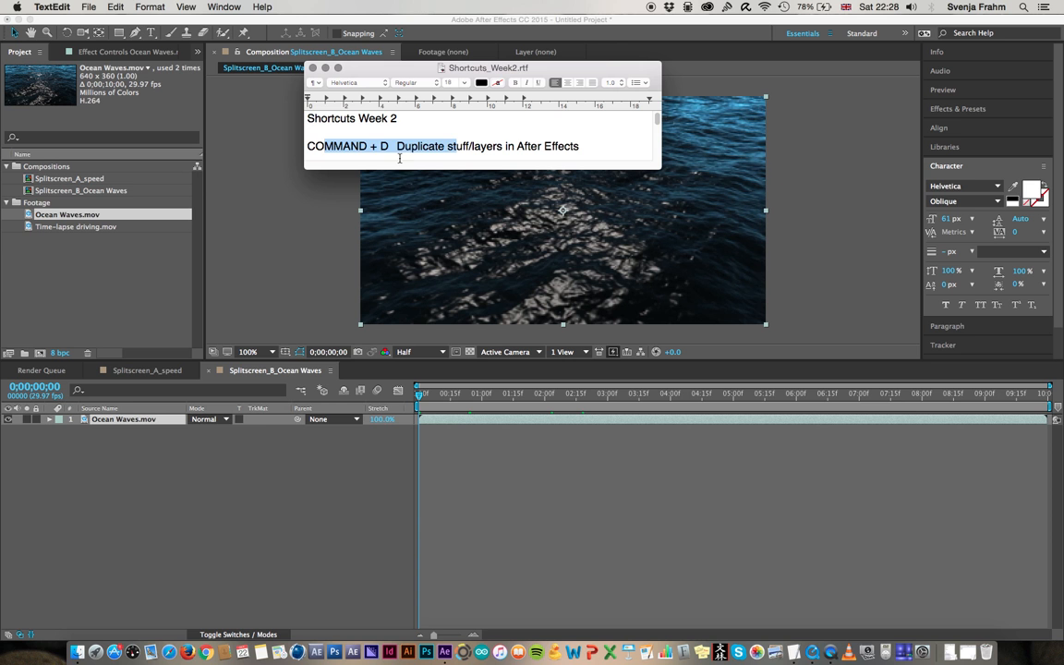
click(578, 148)
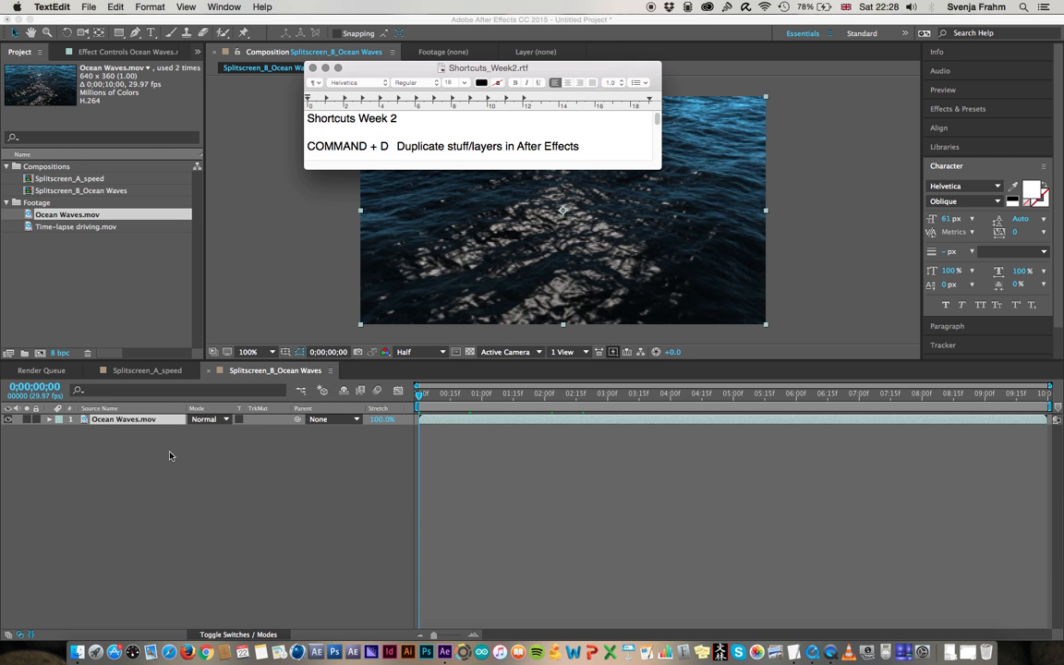
Duplicate the Ocean Waves.mov layer in After Effects and move the new copy straight down to a position of about 320, 345.
click(123, 420)
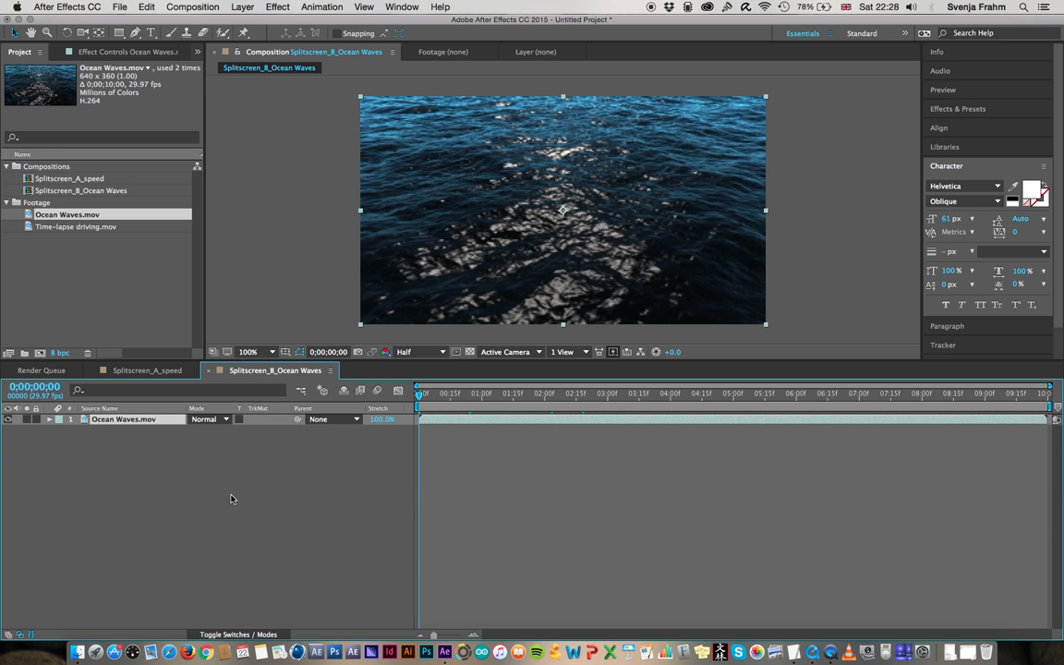
key(super+d)
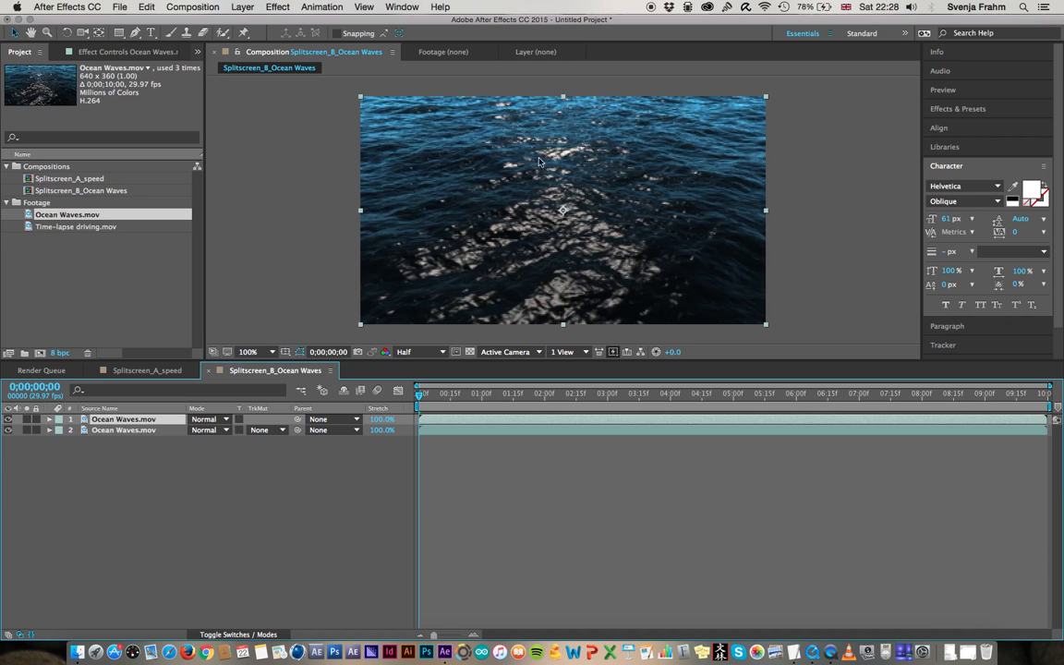
drag(583, 118, 577, 214)
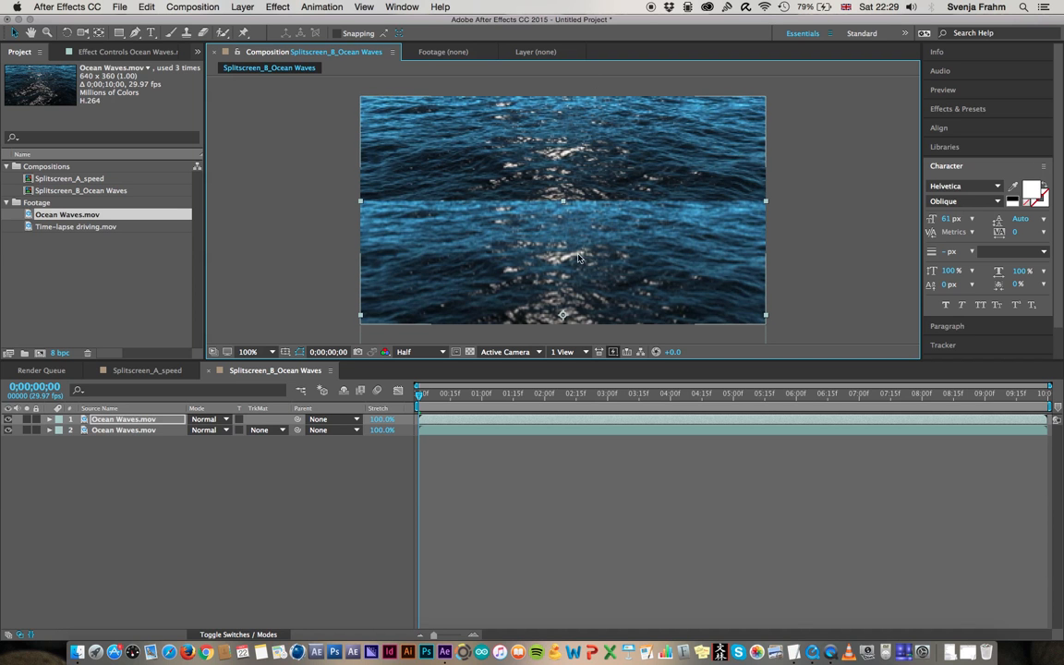
Try to flip the original Ocean Waves.mov layer, layer 2, vertically in the composition view.
click(128, 432)
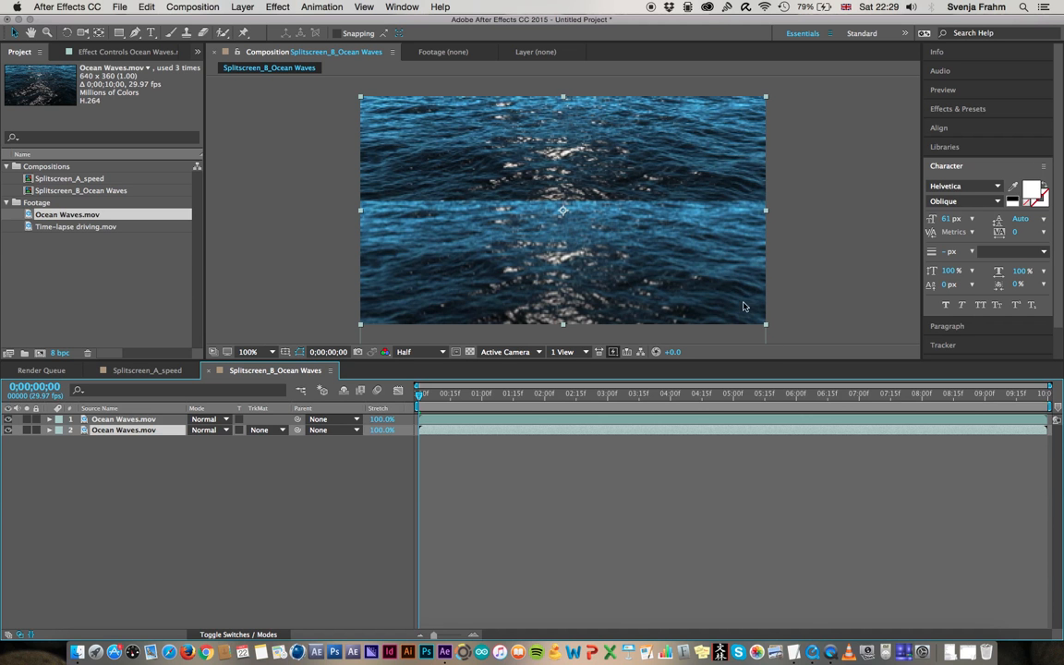
drag(765, 325, 765, 98)
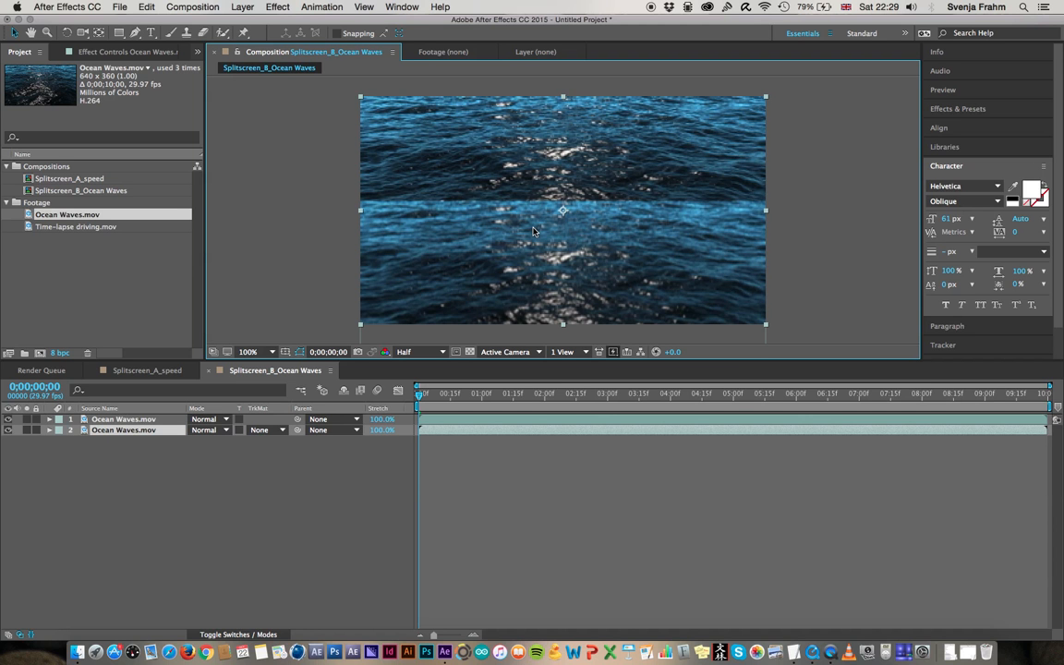
key(super+Tab)
click(260, 376)
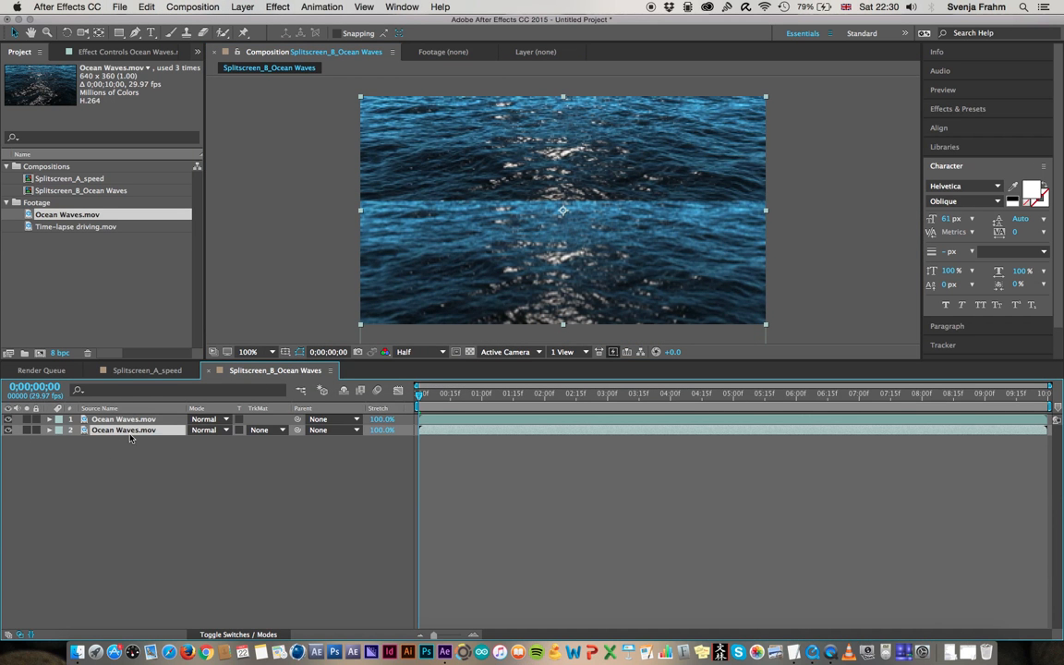
Expand the Transform properties of layer 2, Ocean Waves.mov, and leave all layers deselected.
click(49, 431)
click(61, 442)
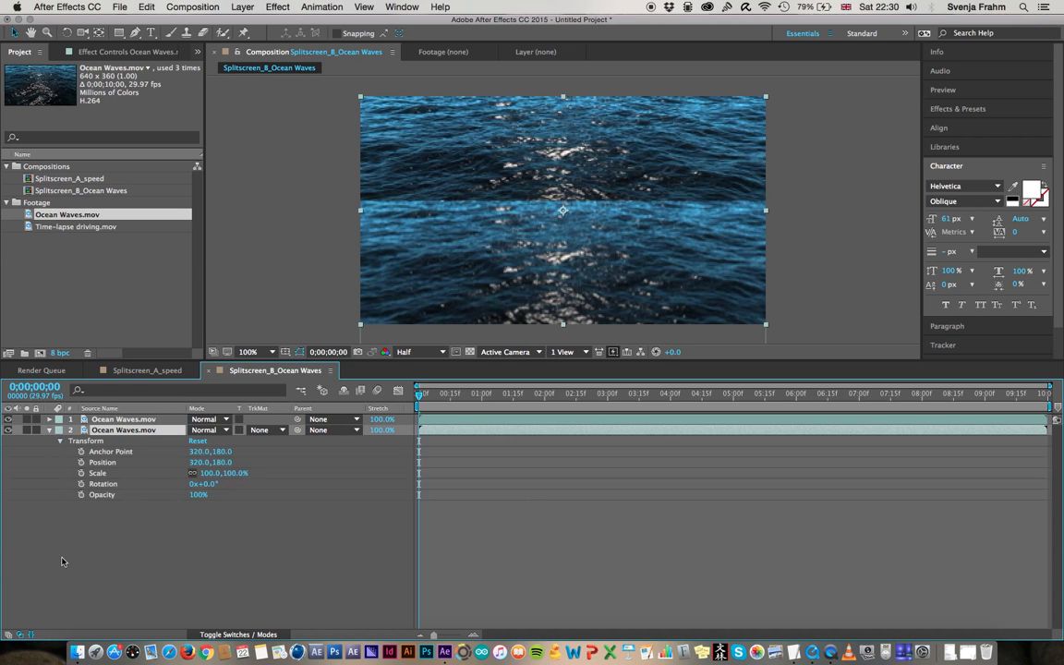
click(111, 475)
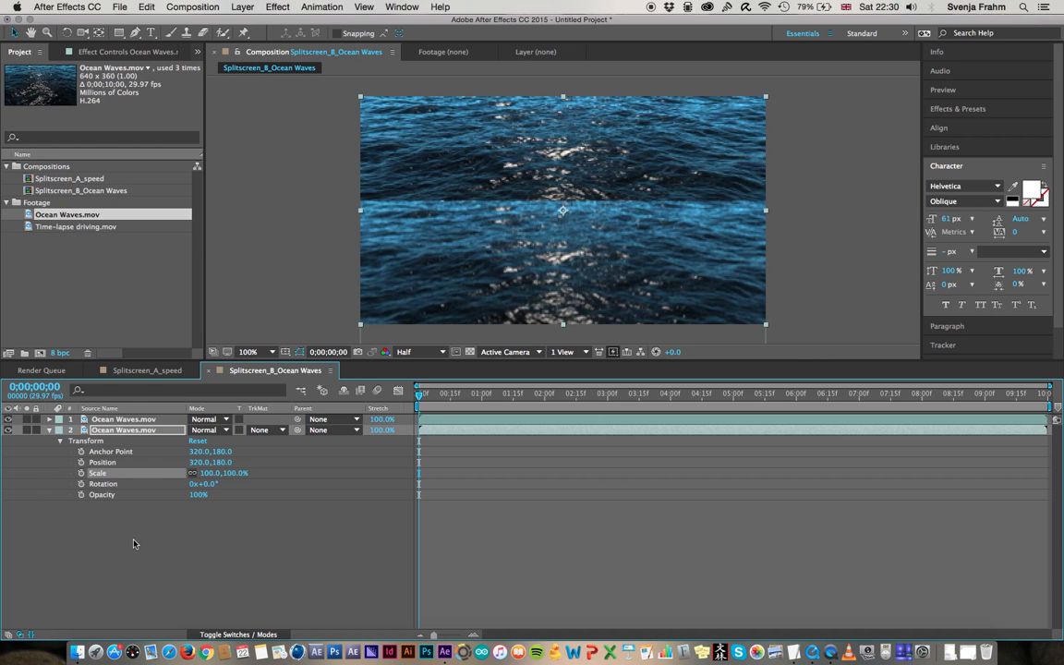
drag(155, 554, 104, 425)
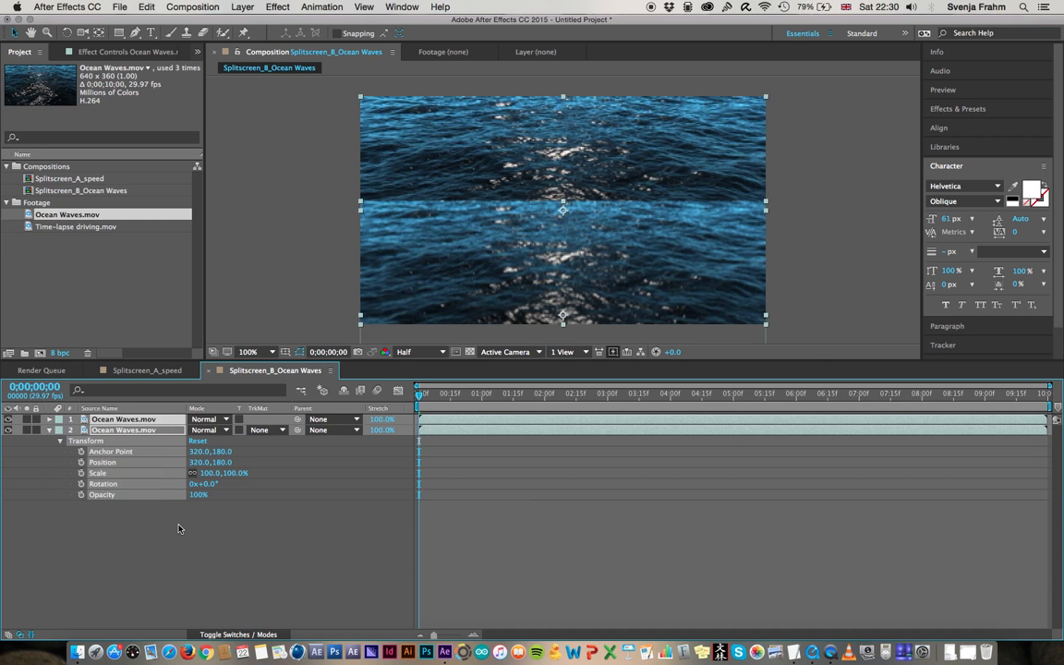
click(177, 573)
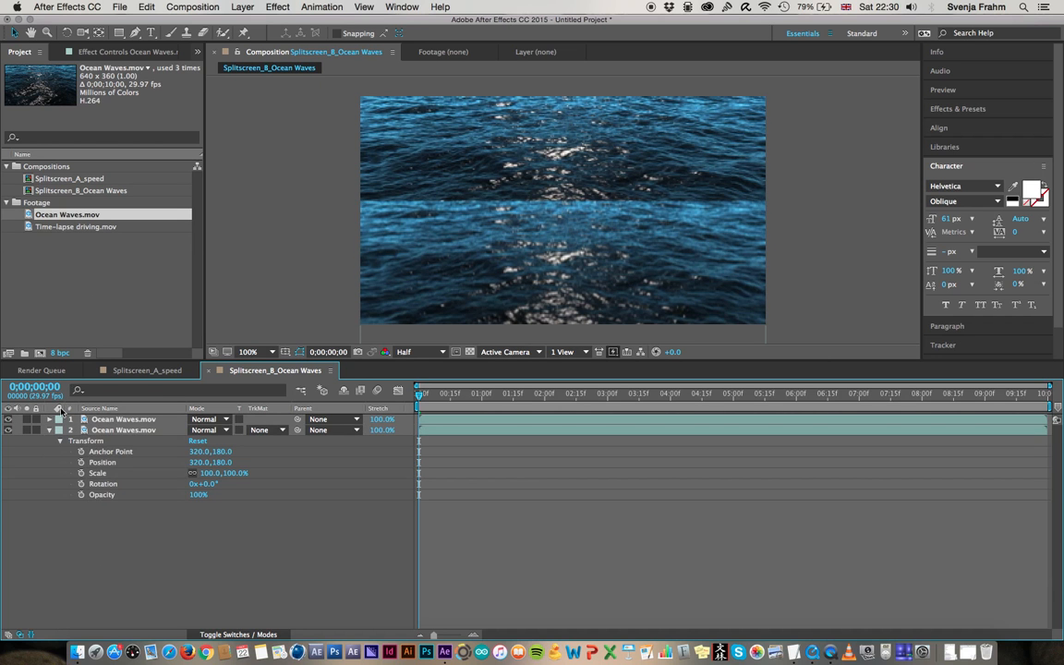
Examine the Transform properties of layer 1, Ocean Waves.mov, and collapse the layer again.
click(50, 419)
click(61, 430)
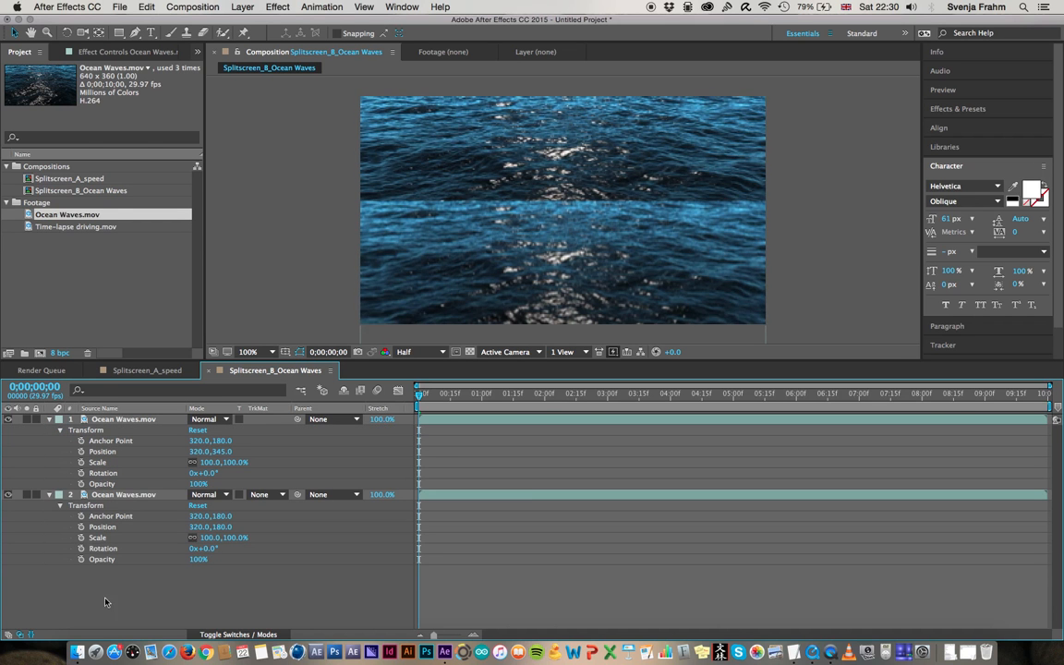
click(49, 421)
Switch to the Shortcuts_Week2.rtf note in TextEdit, enlarge its window and review the Transform property shortcuts, especially Scale.
click(115, 433)
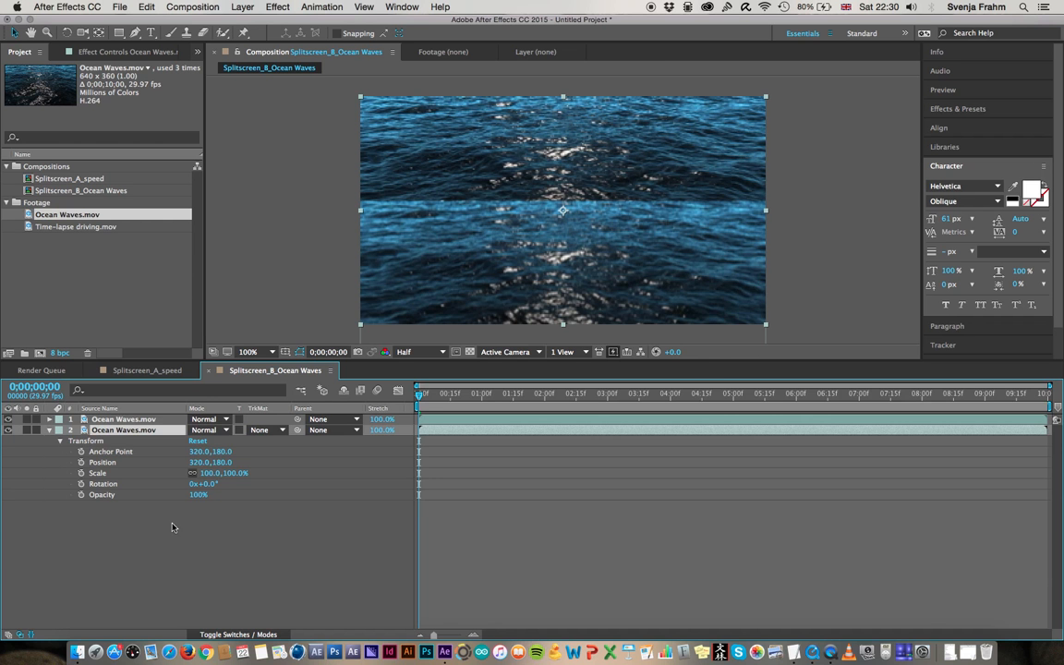
key(super+Tab)
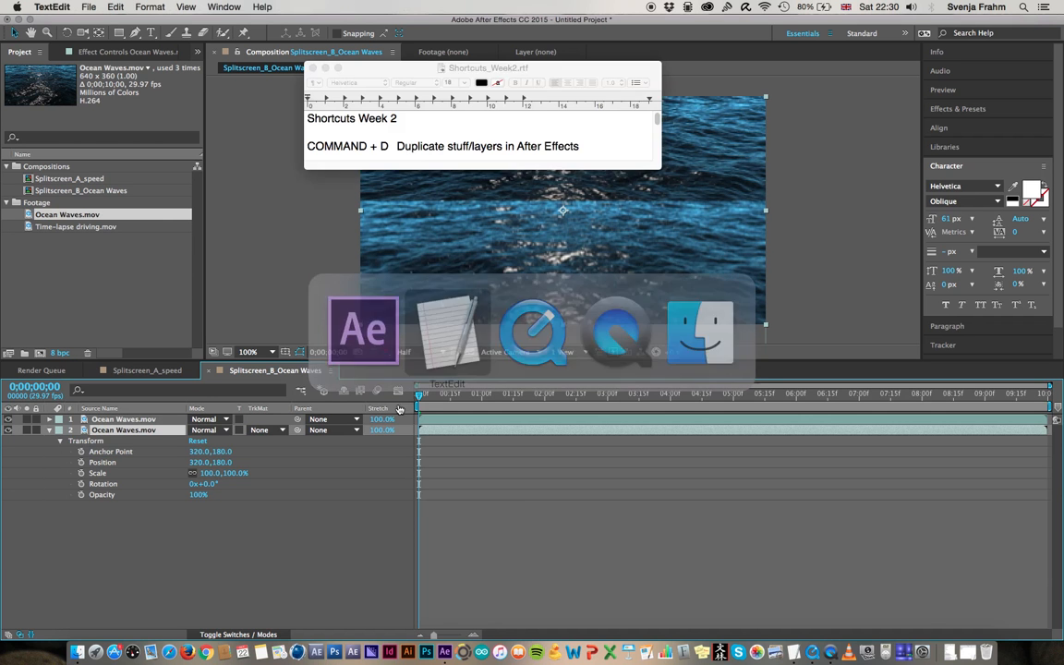
drag(566, 169, 575, 252)
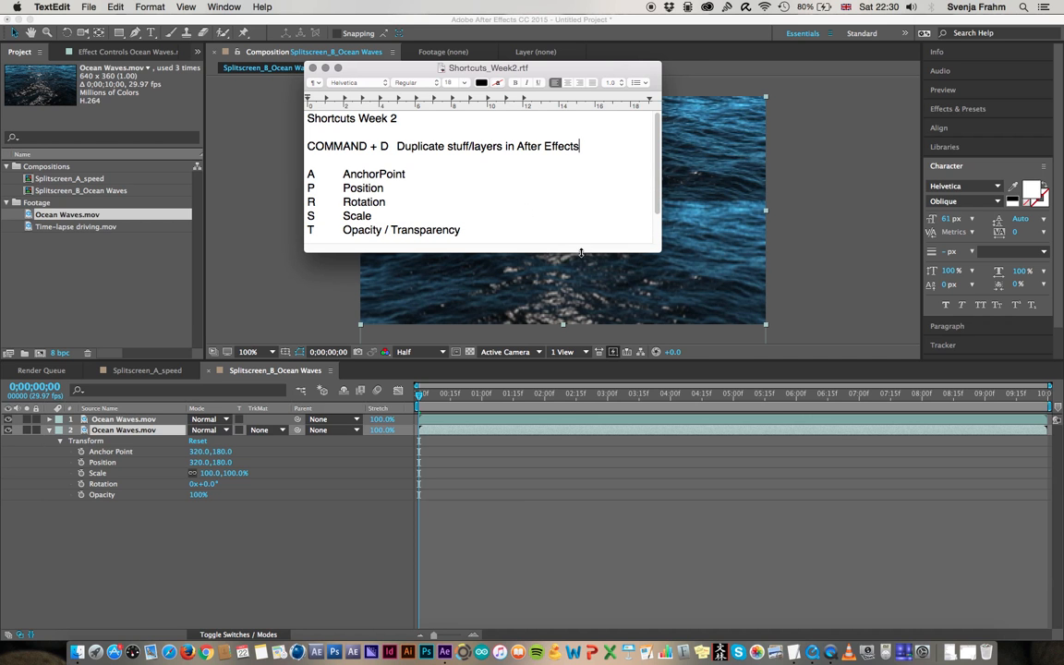
drag(482, 228, 294, 179)
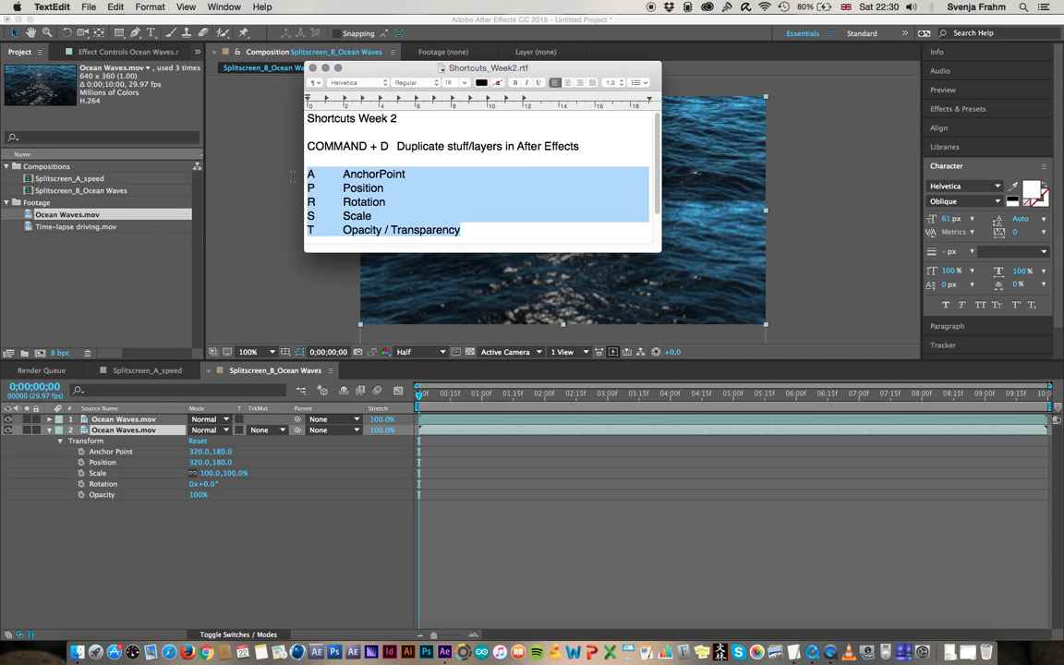
click(476, 229)
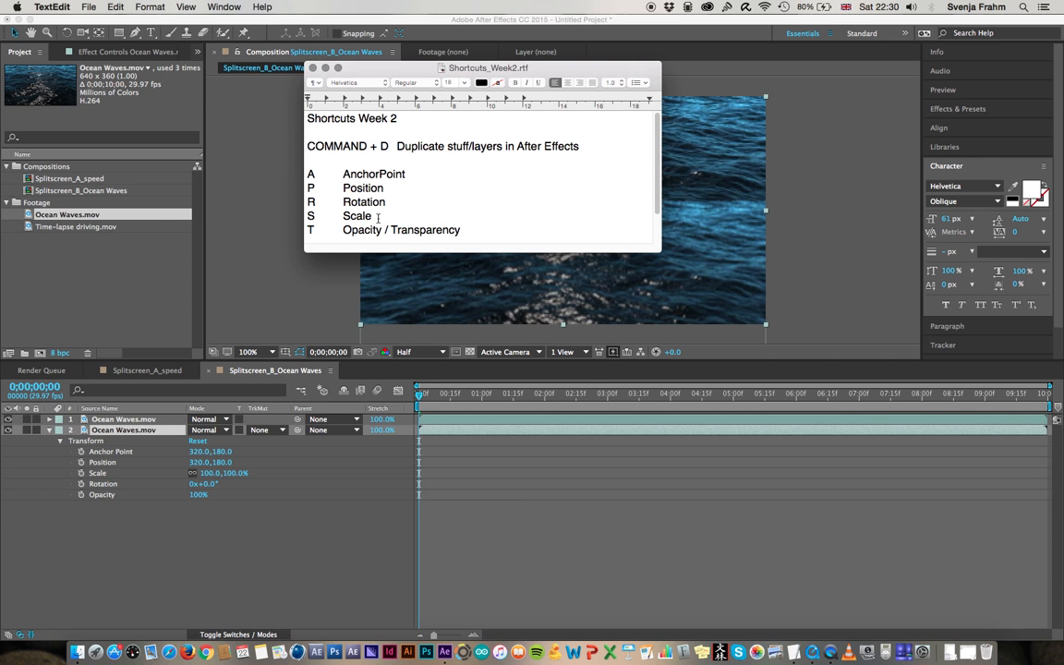
drag(306, 216, 372, 216)
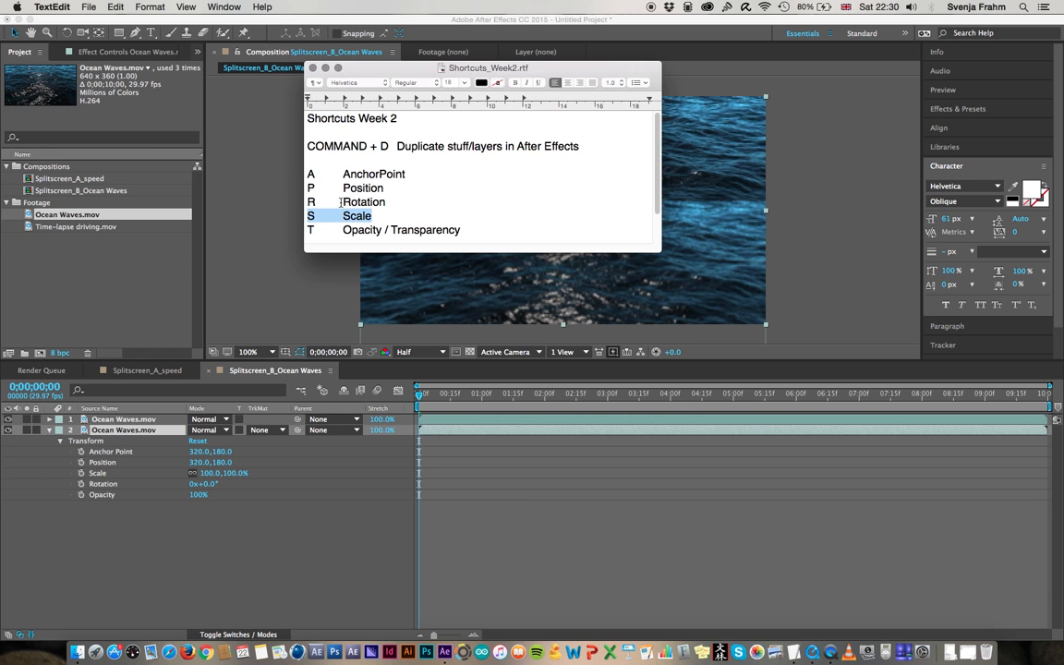
Switch back to After Effects, reveal only the Scale property of layer 2, Ocean Waves.mov, and set it to -100%.
click(138, 434)
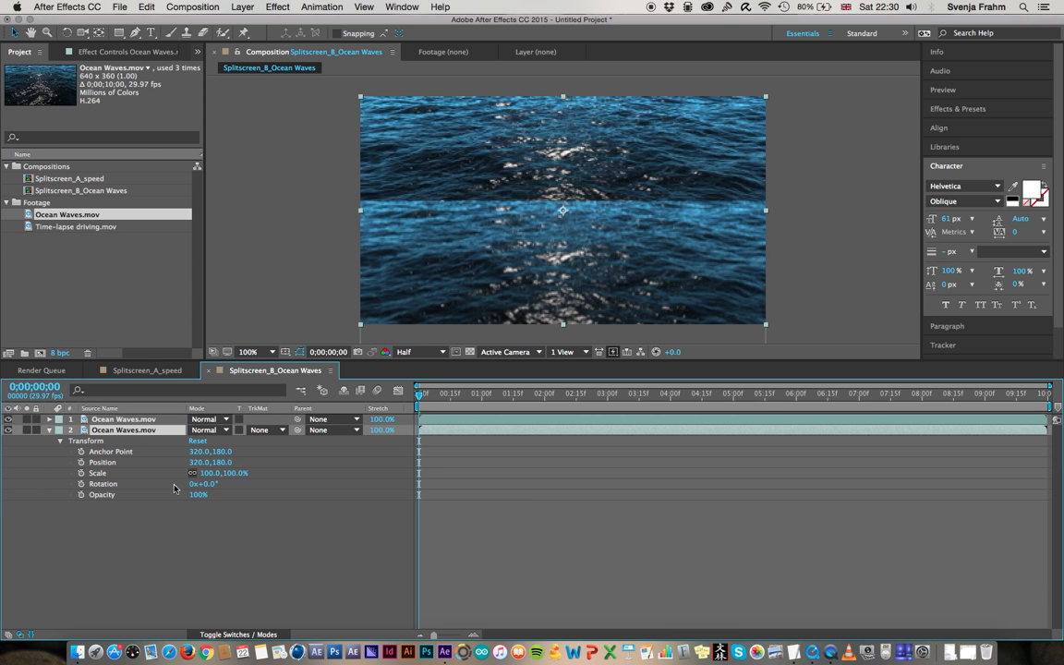
key(s)
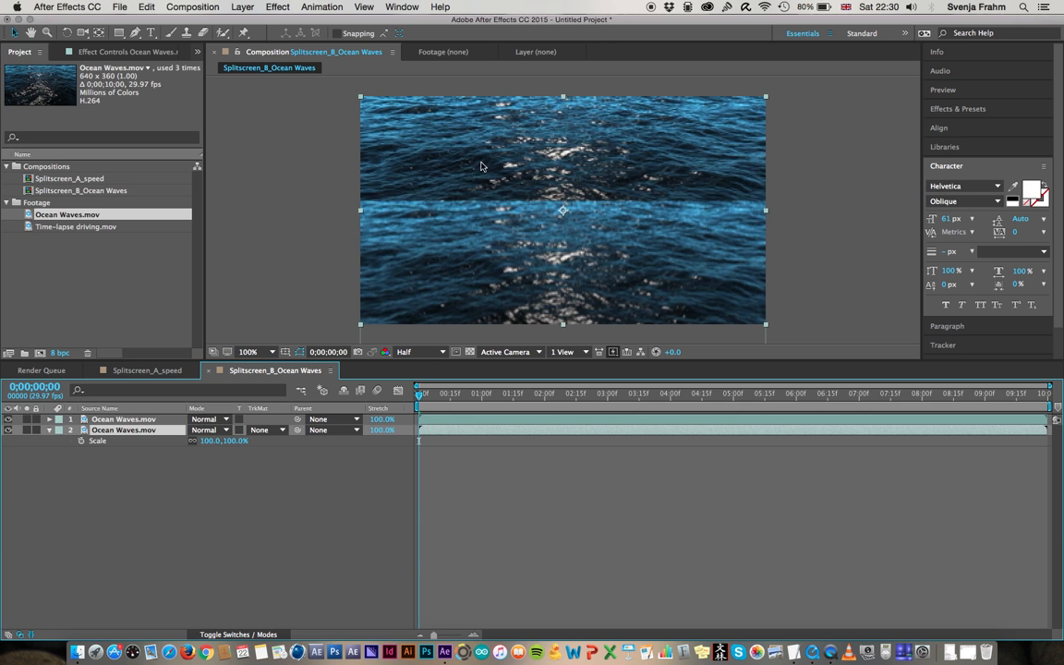
click(236, 445)
text(-100)
key(Return)
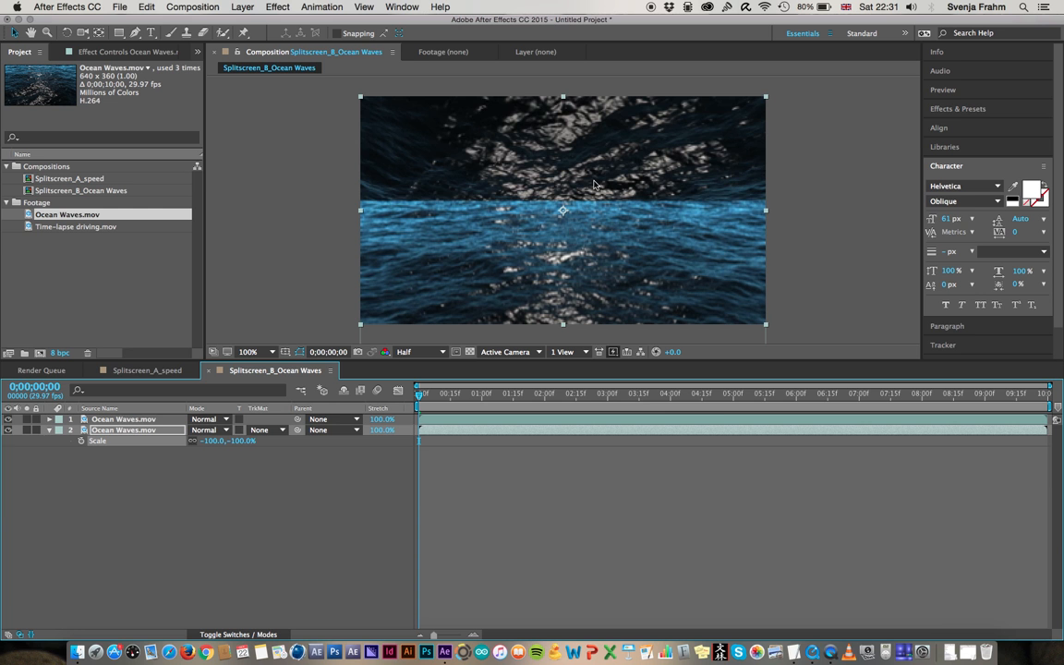
Move the flipped layer straight up until its edge meets the lower copy, and preview the composition briefly.
drag(593, 184, 608, 144)
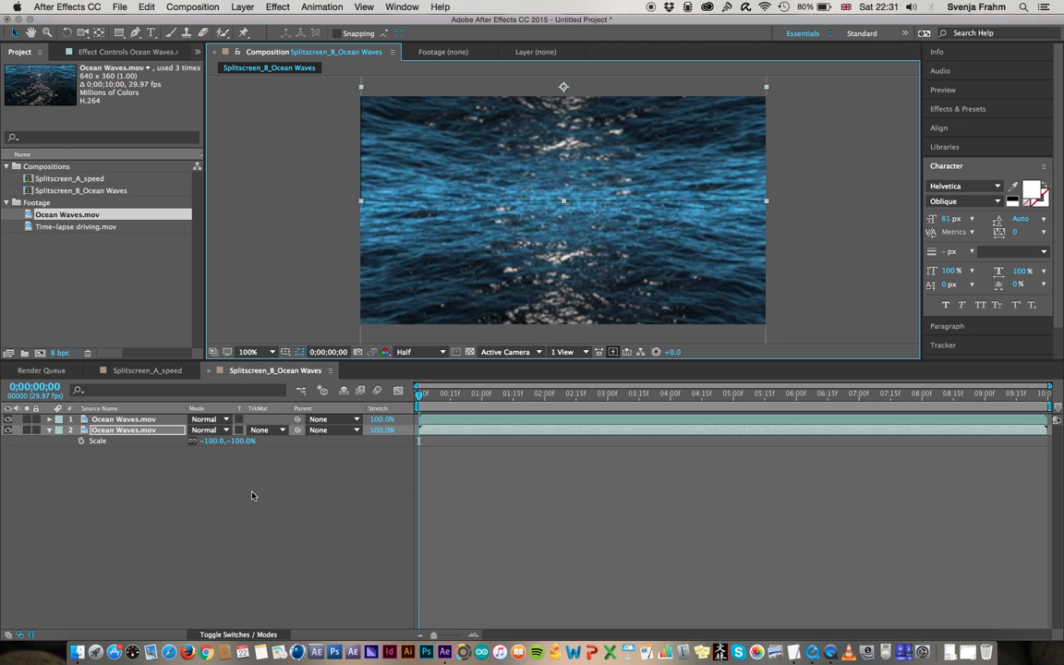
key(space)
key(space)
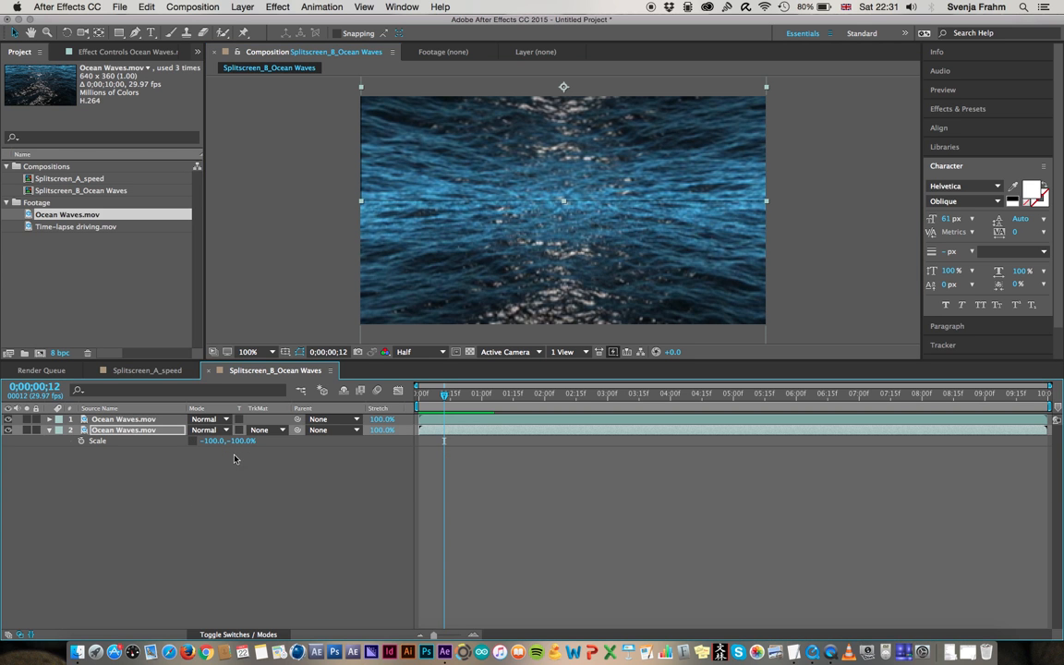
Unlink the Scale proportions of layer 2 and set only its horizontal scale to 100%, keeping the vertical flip.
mouse_move(241, 444)
mouse_down()
mouse_move(210, 455)
mouse_move(281, 442)
mouse_move(222, 447)
mouse_up()
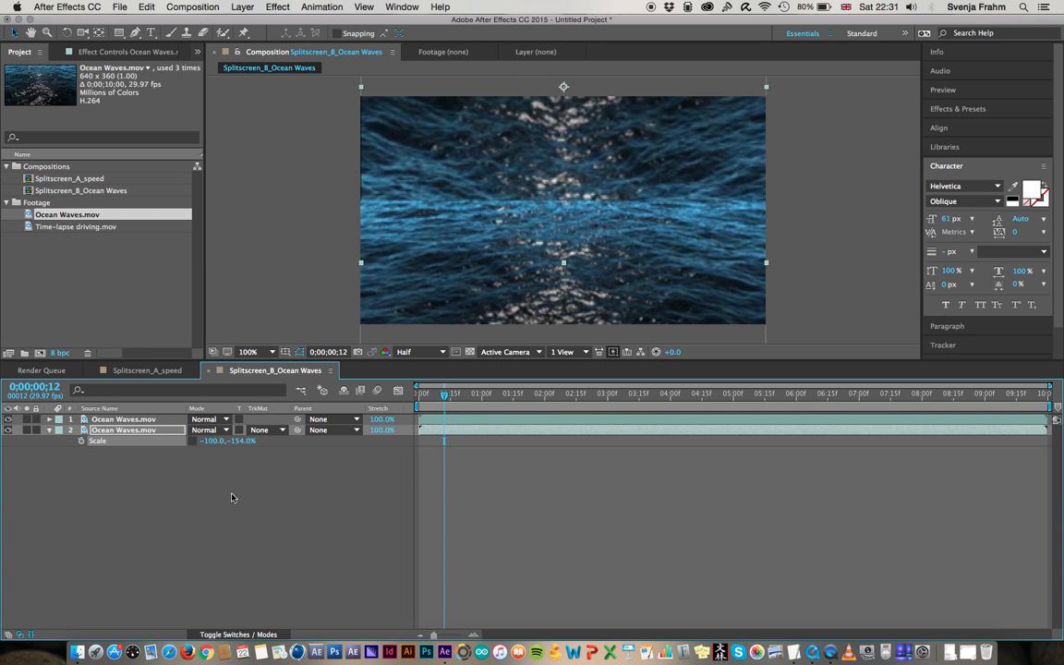
key(super+z)
click(210, 444)
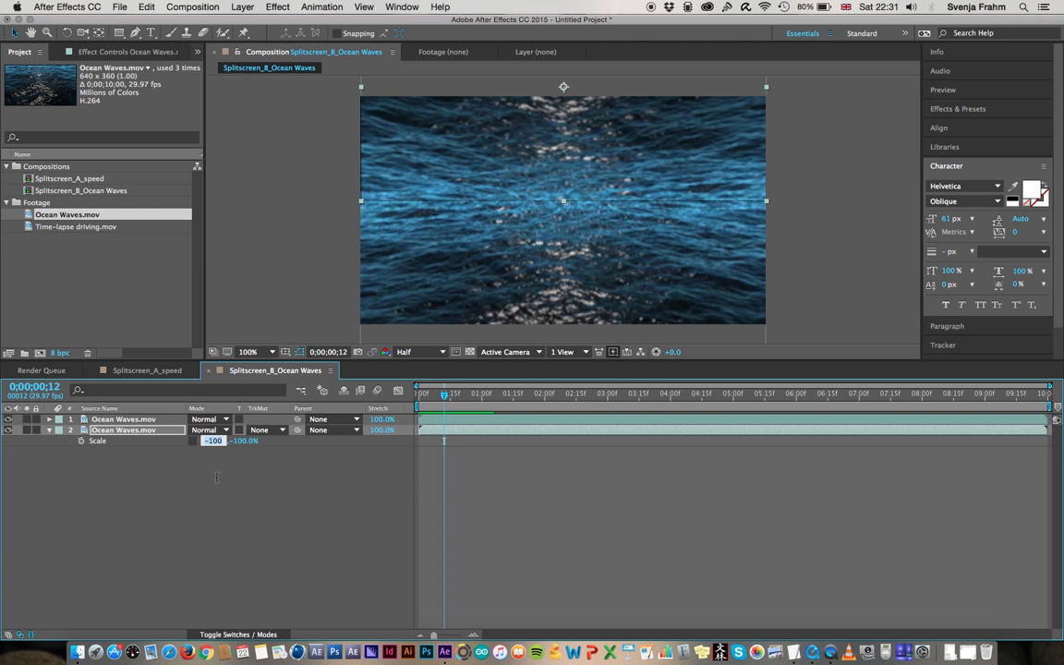
text(100)
key(Return)
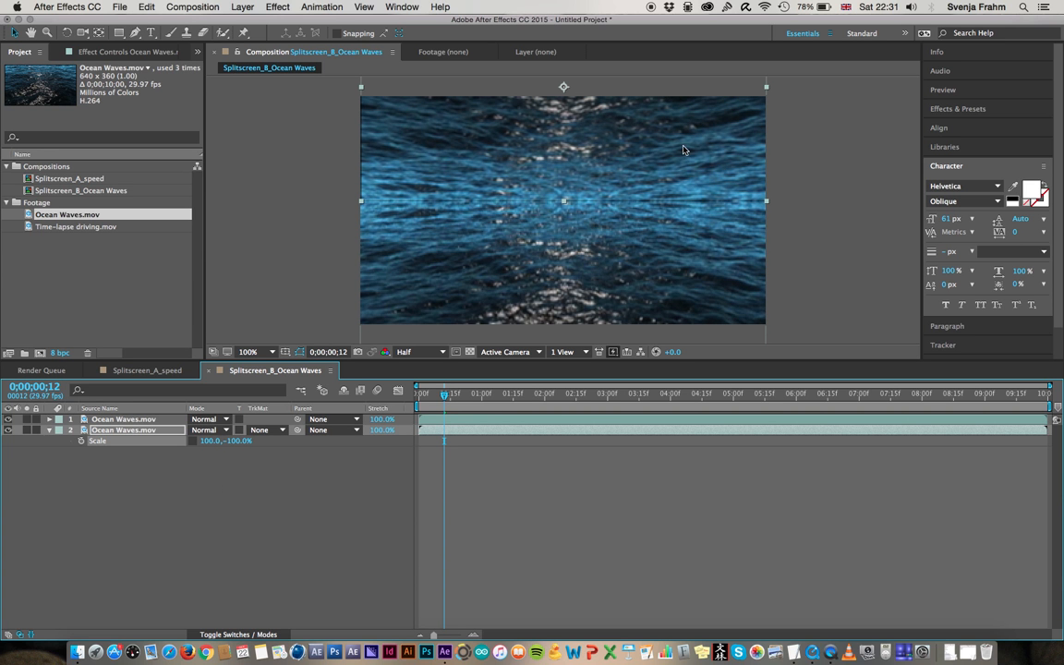
Fine-tune the flipped layer's vertical position so it mirrors the lower copy at the dividing line, and preview the result.
drag(424, 170, 425, 241)
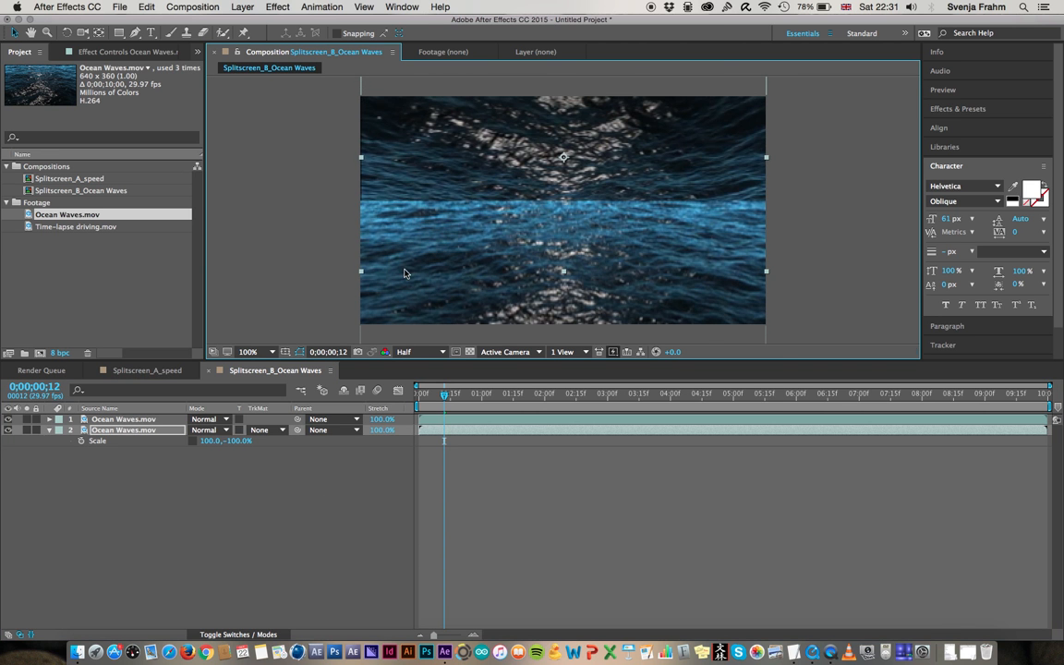
key(super+z)
drag(590, 190, 609, 164)
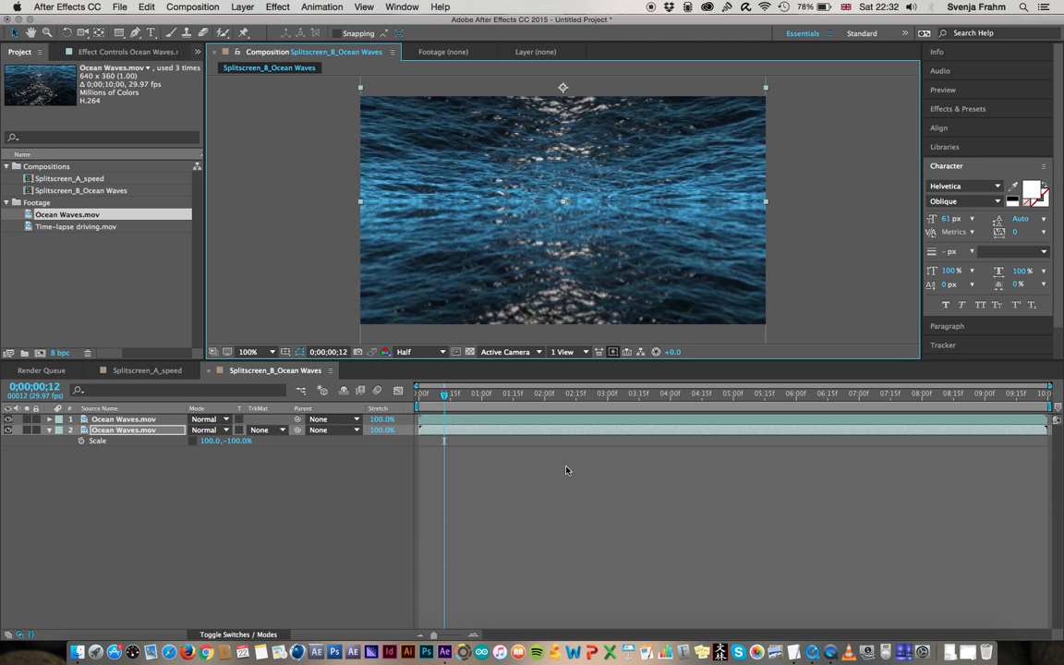
key(space)
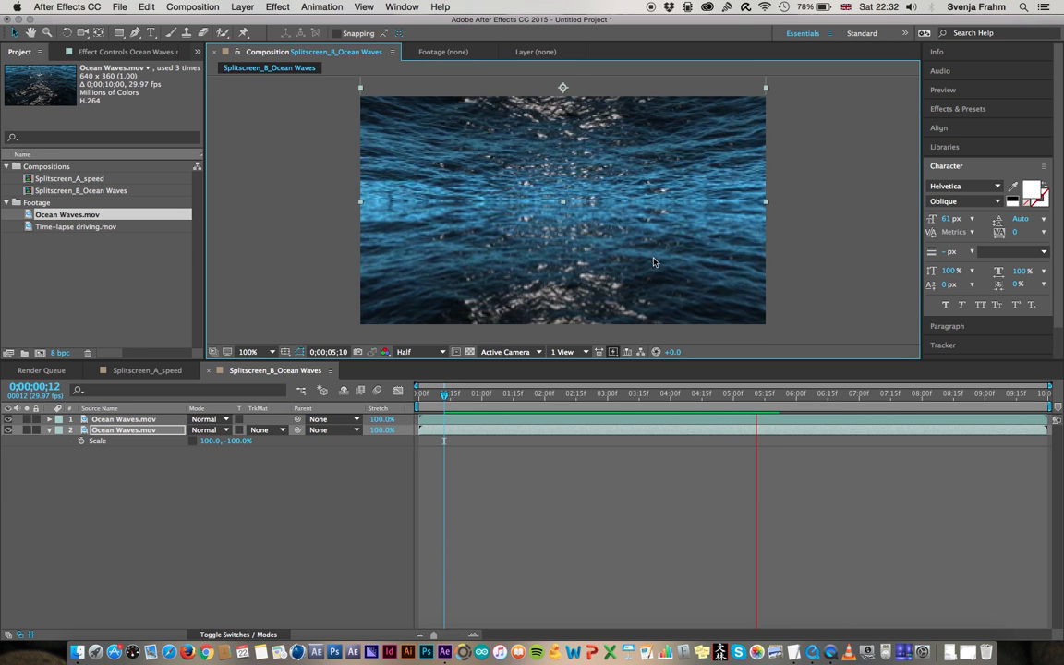
key(space)
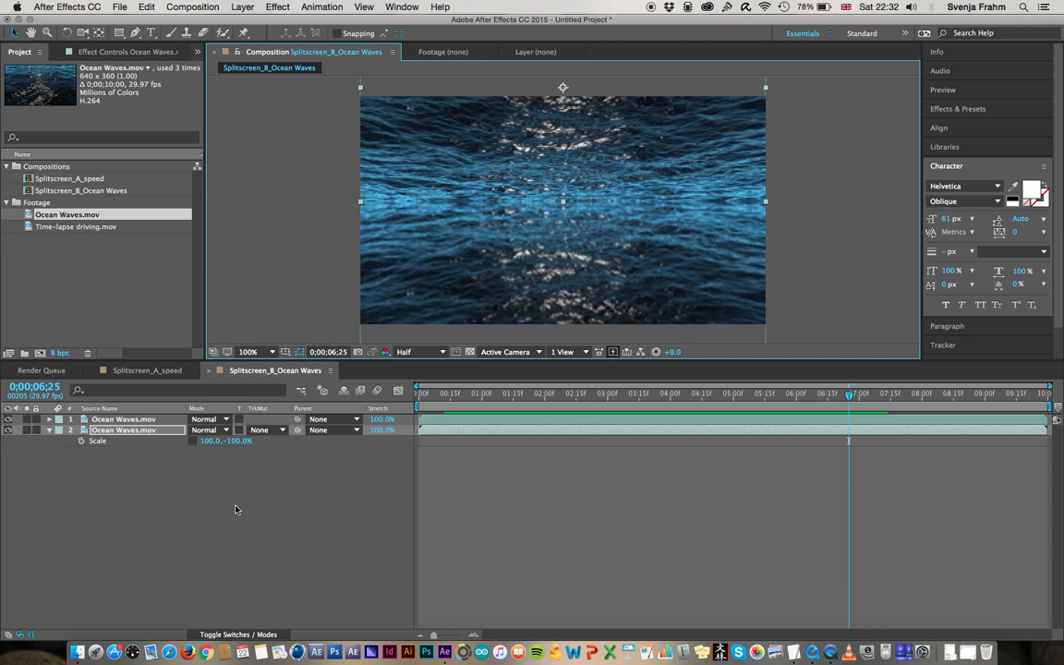
Move the flipped Ocean Waves.mov layer to the top of the layer stack and leave all layers deselected.
click(148, 441)
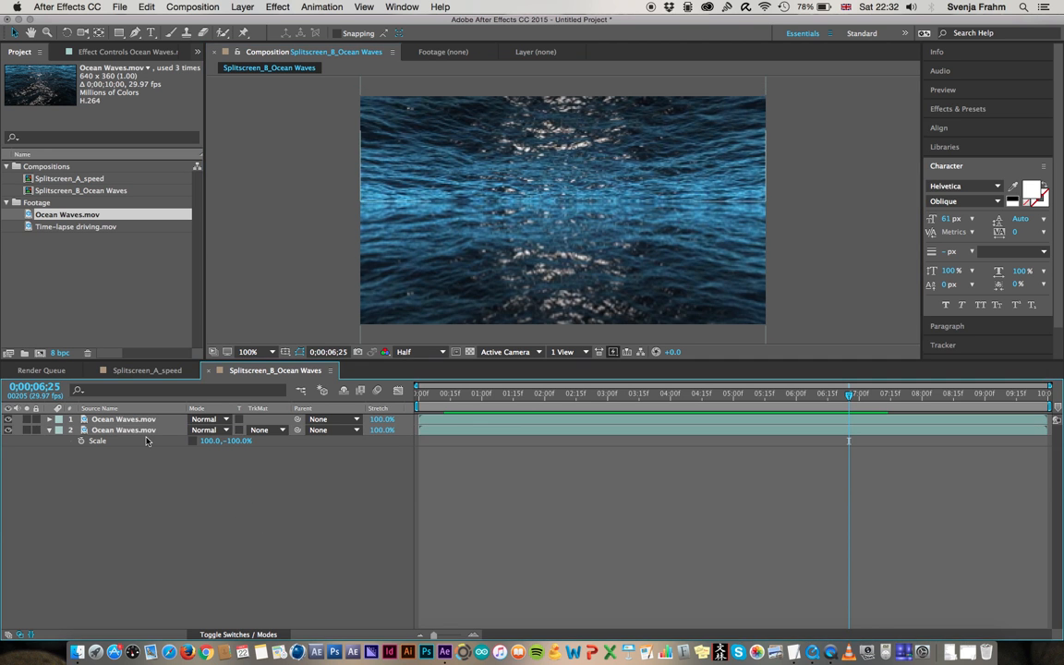
click(134, 431)
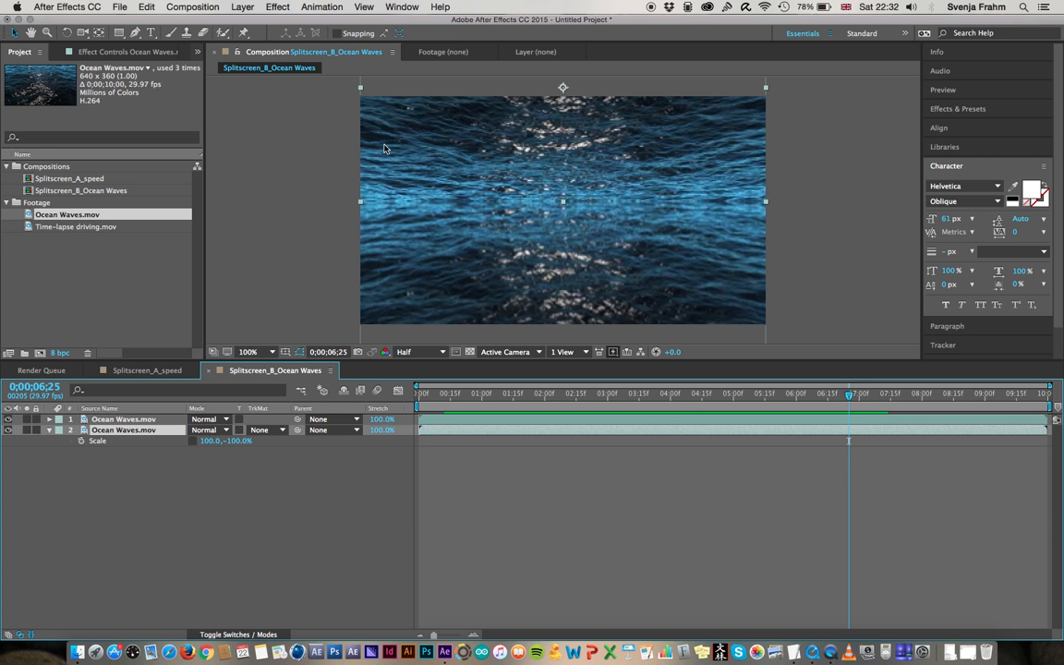
drag(107, 431, 116, 417)
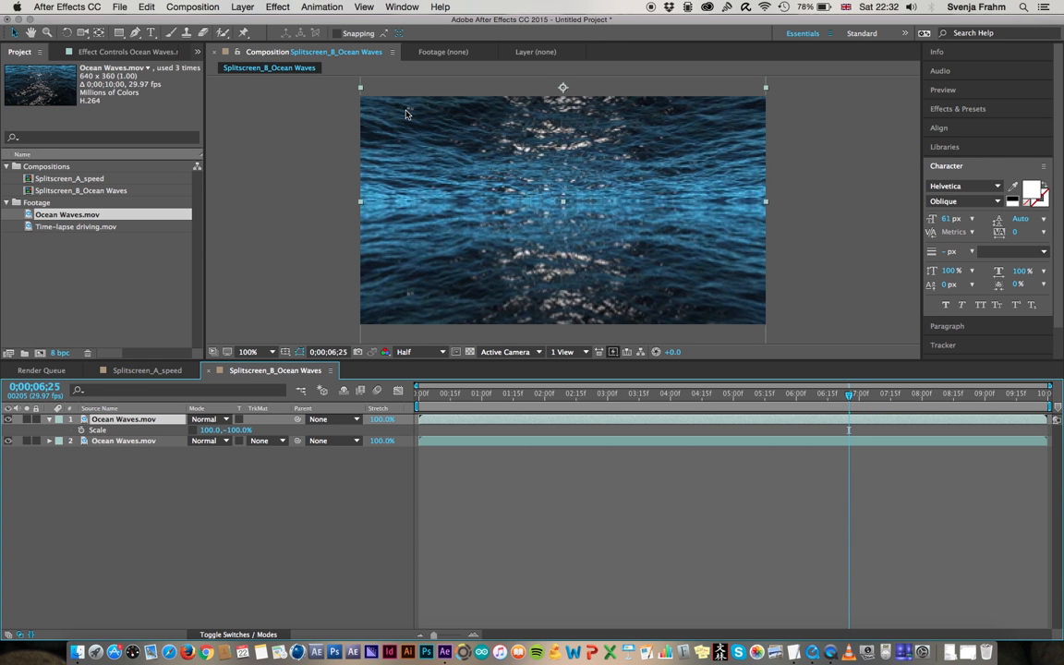
click(119, 441)
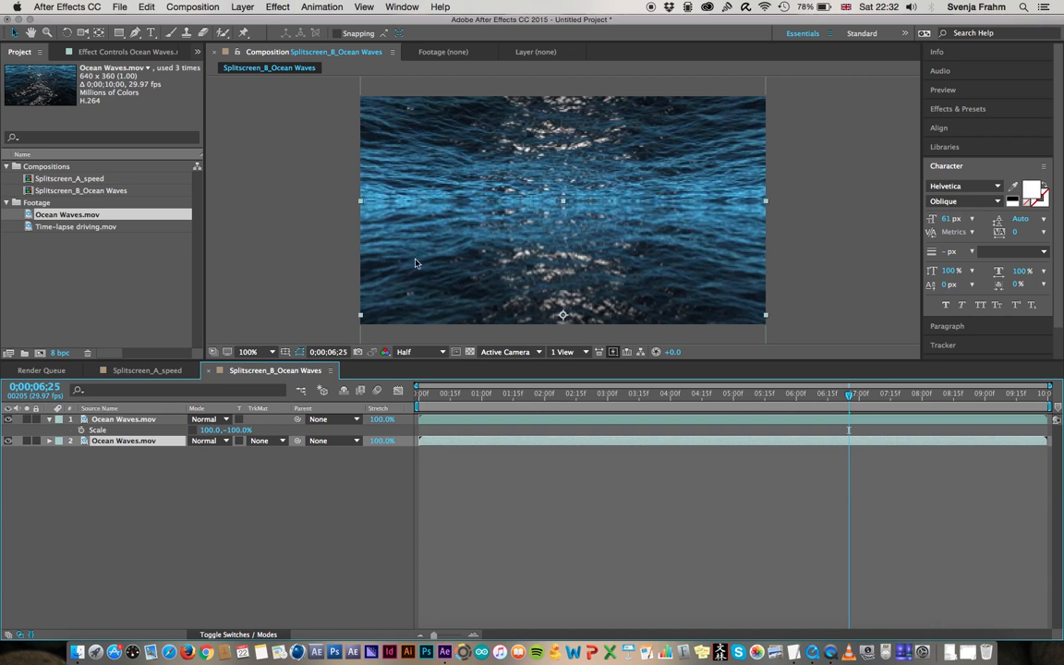
click(127, 462)
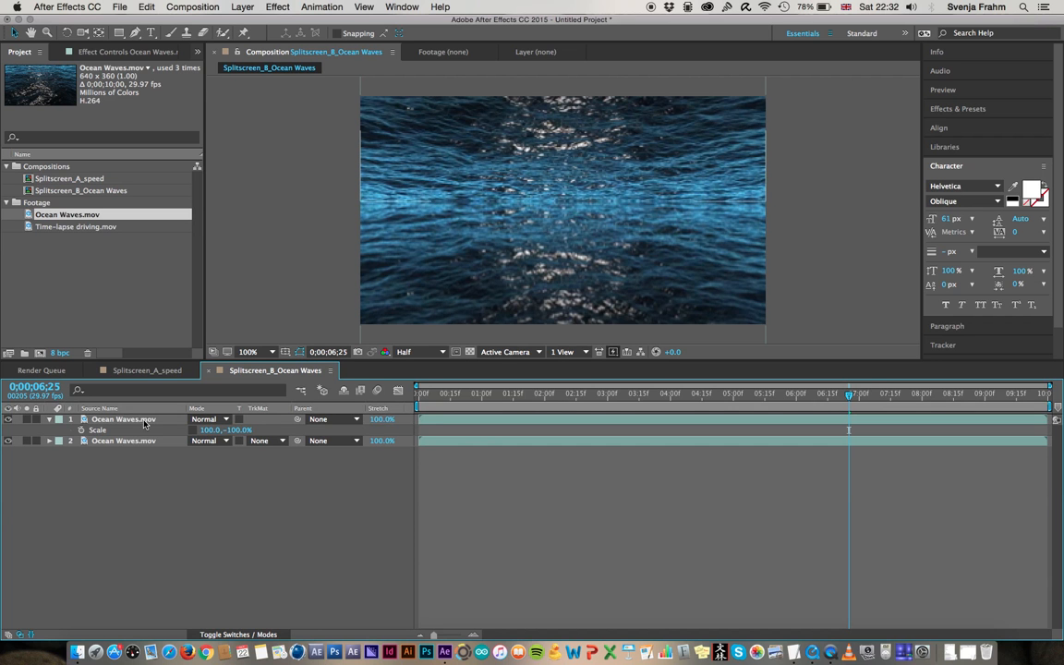
Apply the Hue/Saturation color correction effect to layer 1, the flipped Ocean Waves.mov.
click(128, 422)
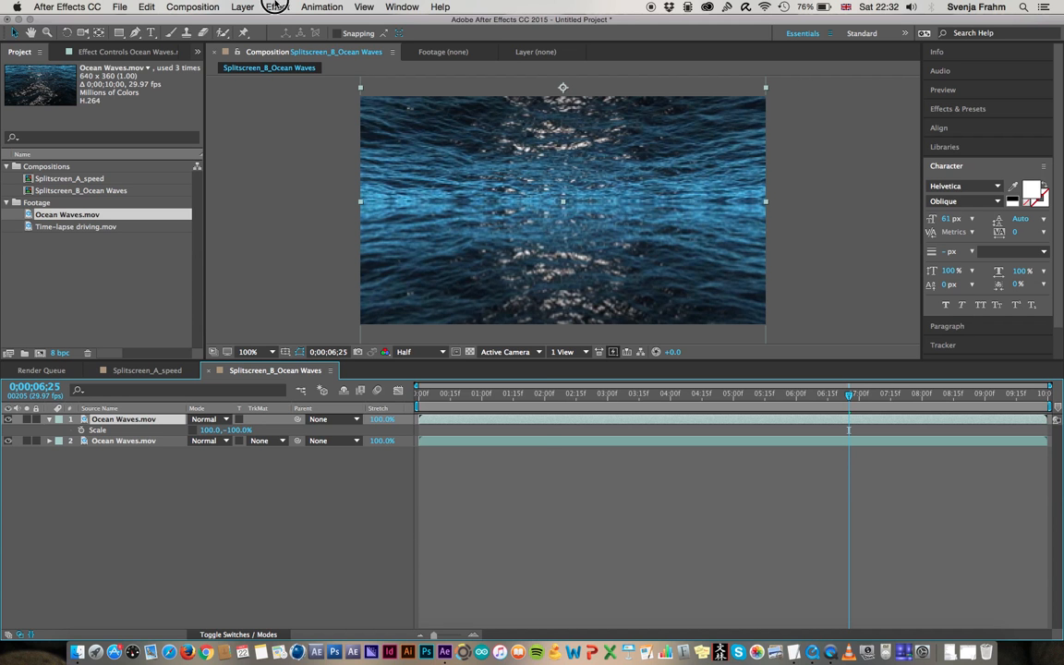
click(278, 6)
mouse_move(306, 126)
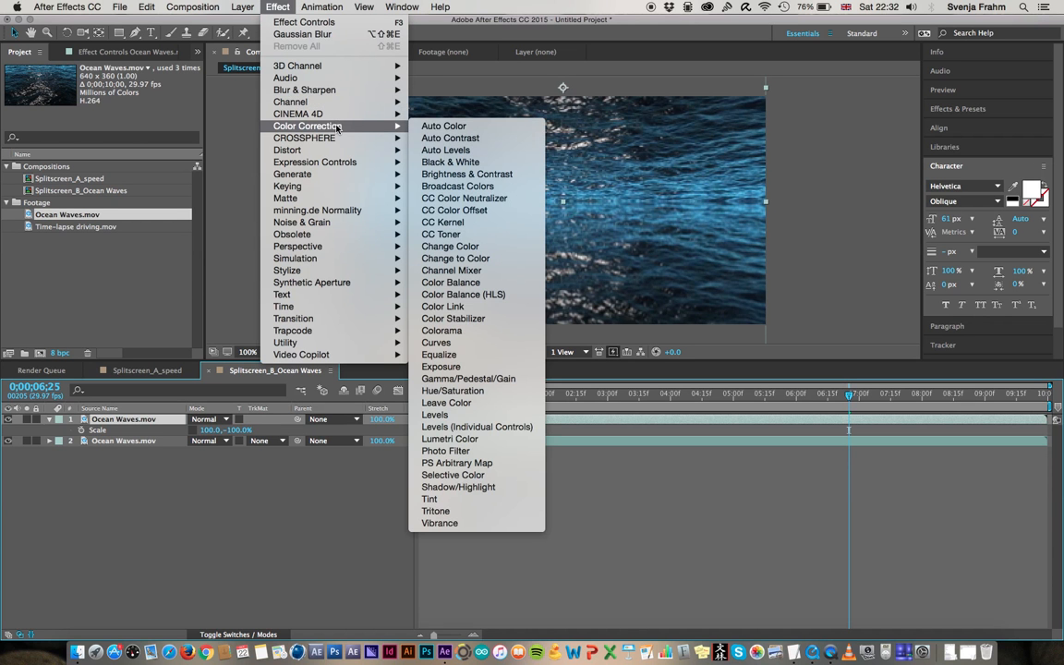
click(490, 392)
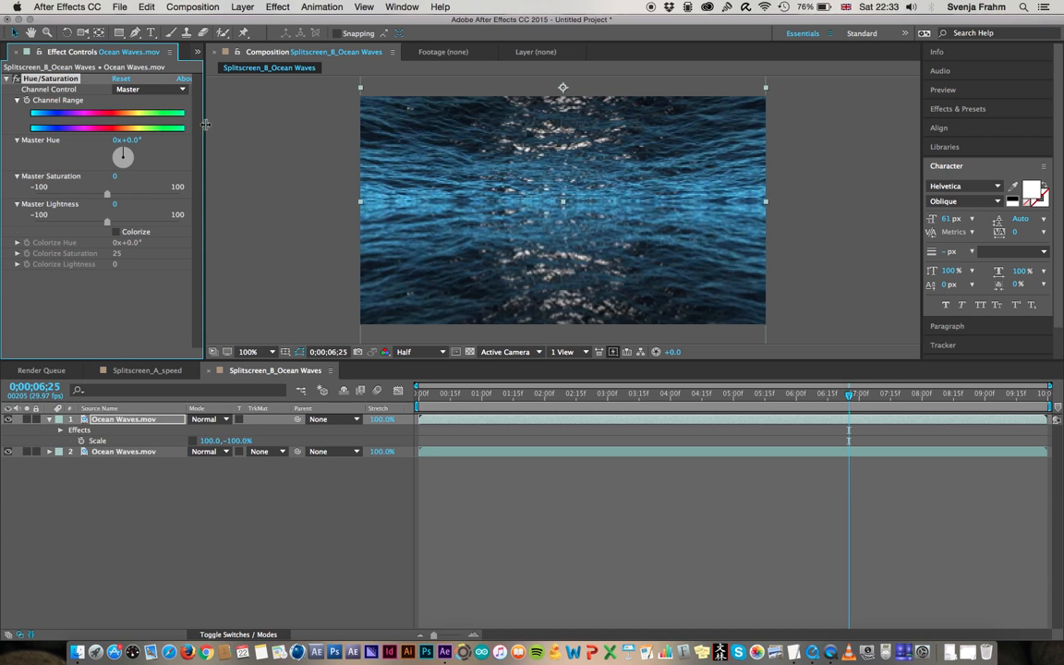
Try Master Saturation values down to -71 and Master Lightness values of 53 and -52, and return both to 0.
click(149, 194)
drag(127, 196, 73, 203)
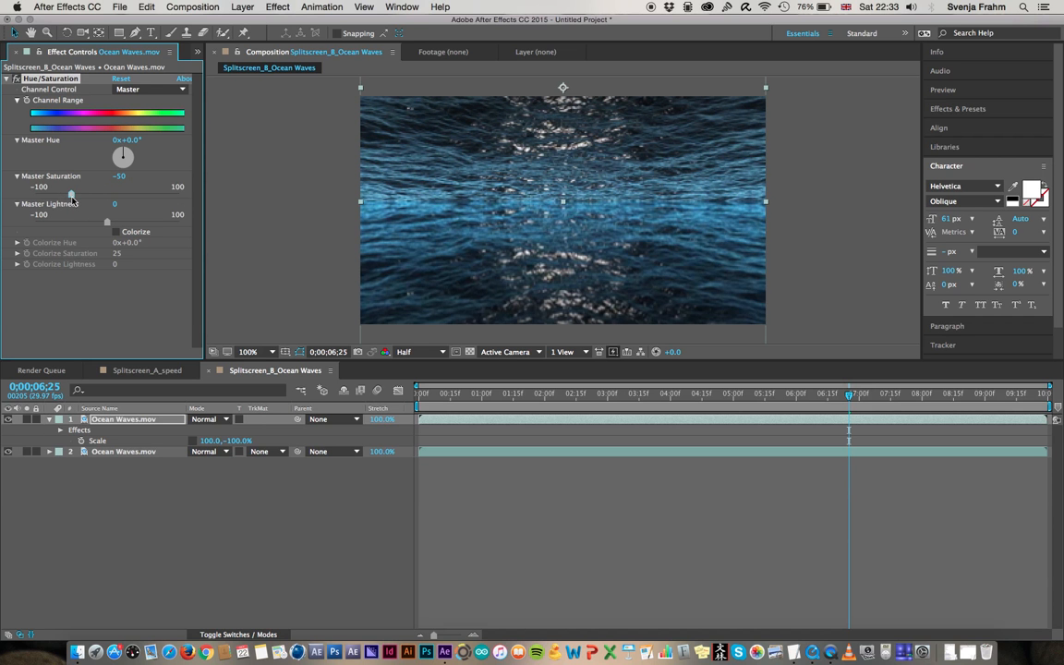
click(57, 195)
click(110, 195)
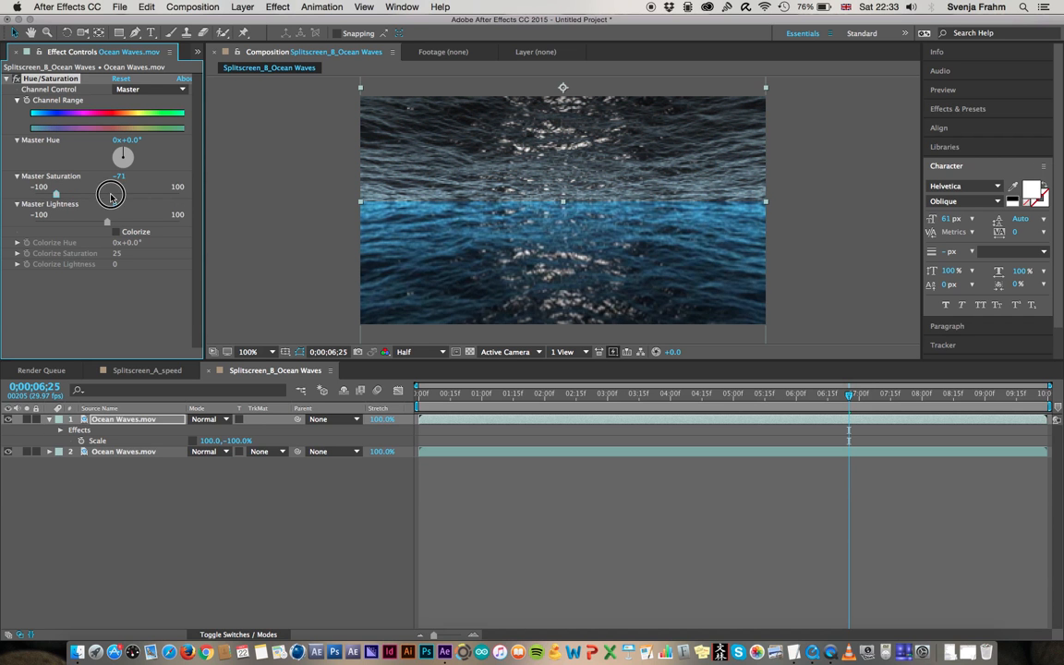
click(145, 223)
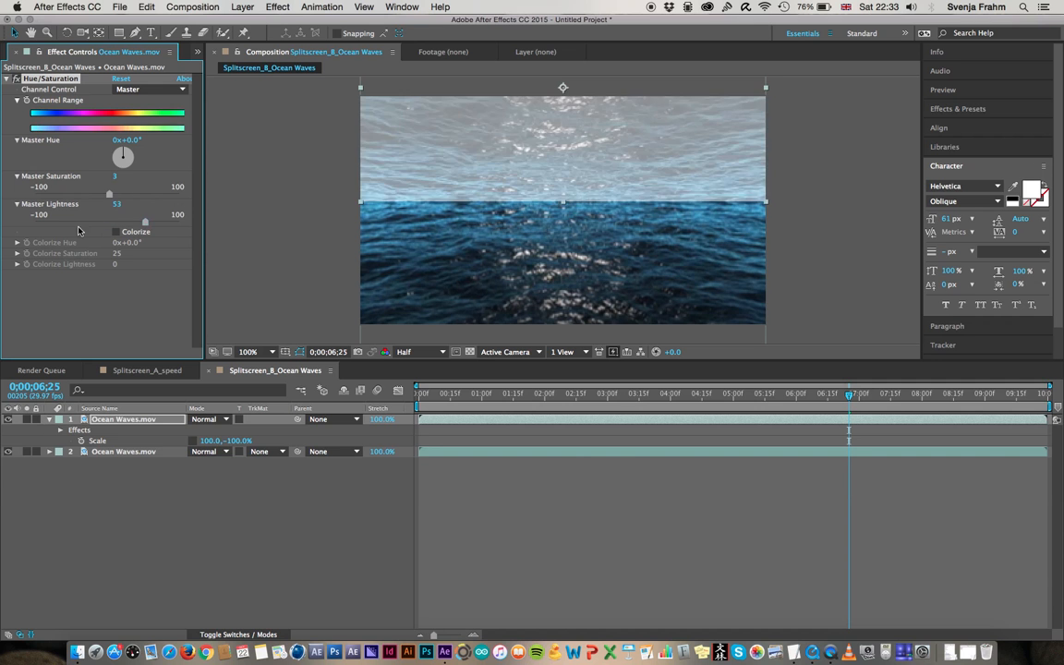
click(70, 222)
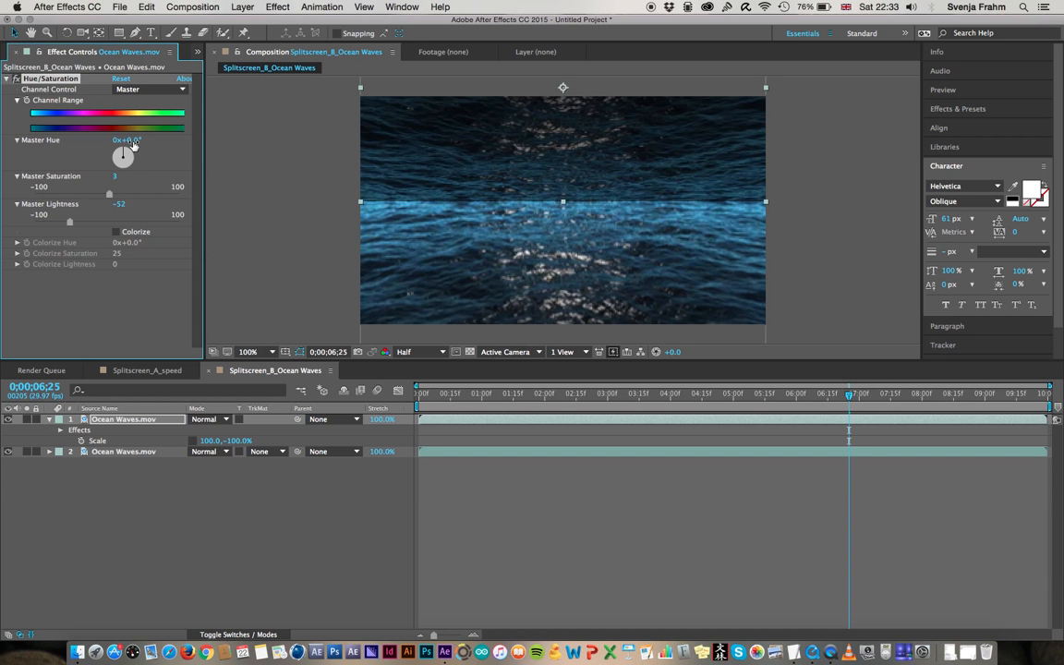
click(115, 176)
key(Tab)
key(Return)
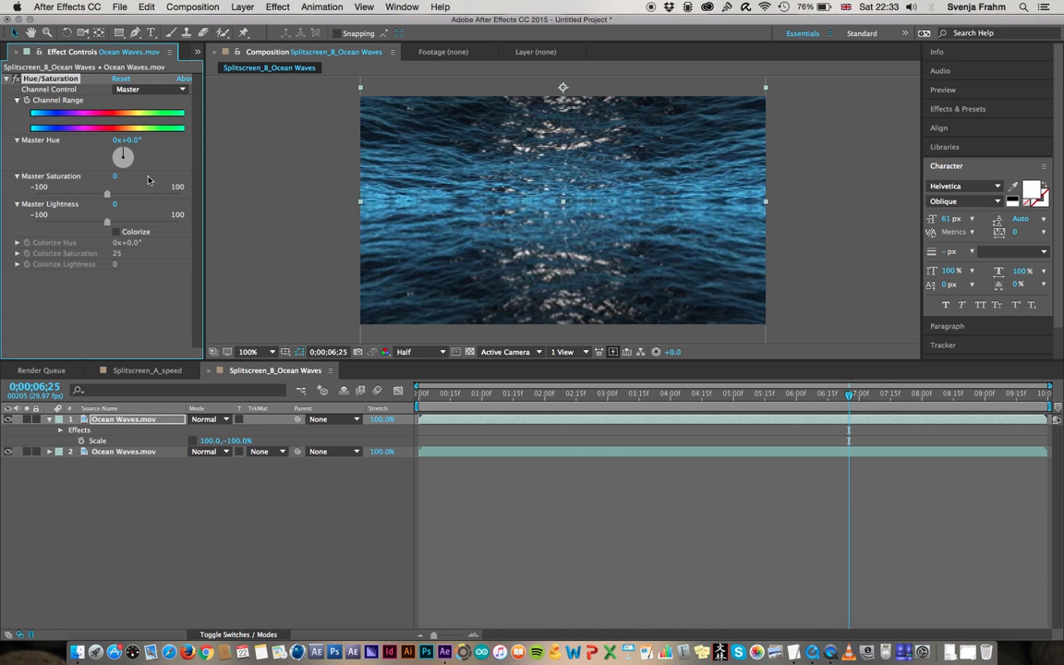
Set a Channel Range keyframe at 0;00;04;24 with a Master Hue of 69° on the flipped layer.
drag(118, 139, 178, 162)
mouse_move(712, 394)
mouse_down()
mouse_move(703, 394)
mouse_move(720, 394)
mouse_up()
drag(126, 163, 163, 144)
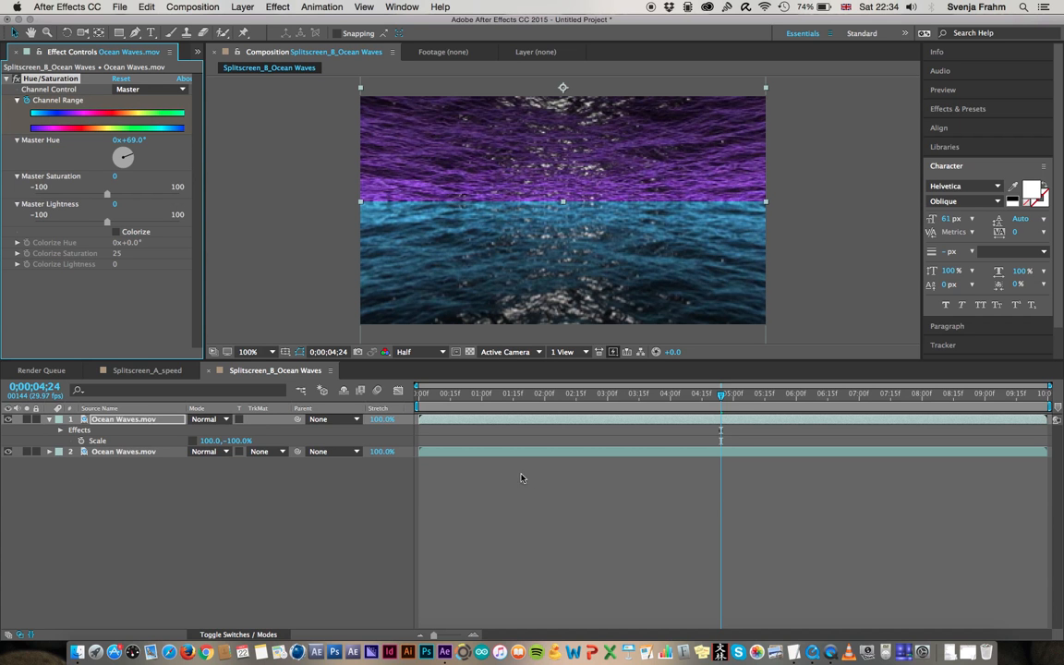
Place the time indicator at 0;00;05;03 and expand the Hue/Saturation properties of layer 1 in the timeline.
click(738, 394)
drag(733, 428, 662, 450)
drag(734, 397, 739, 397)
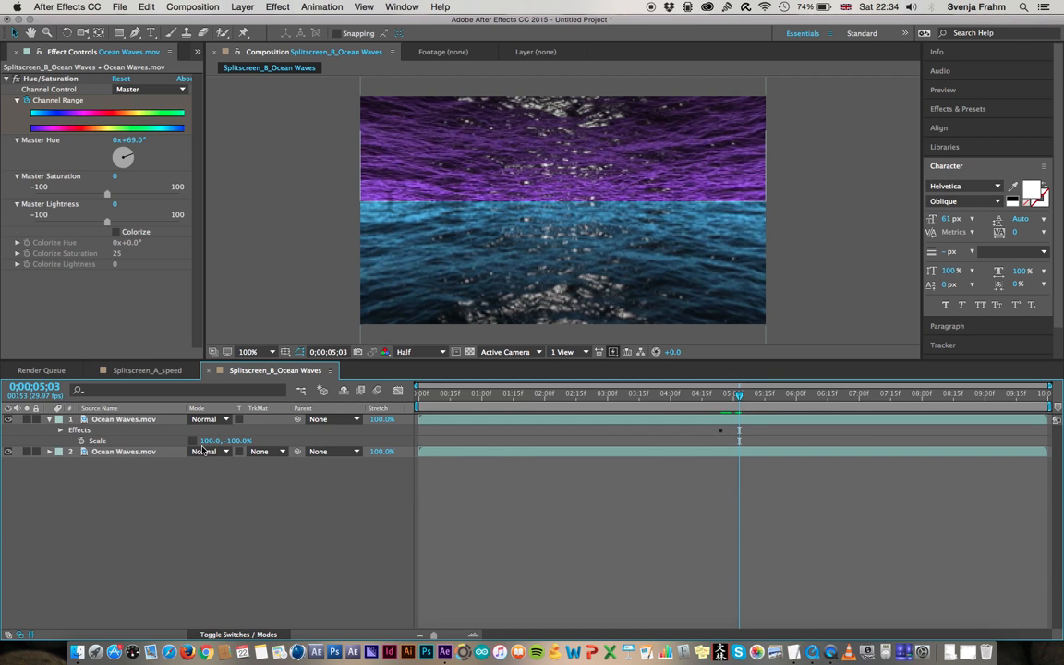
click(77, 432)
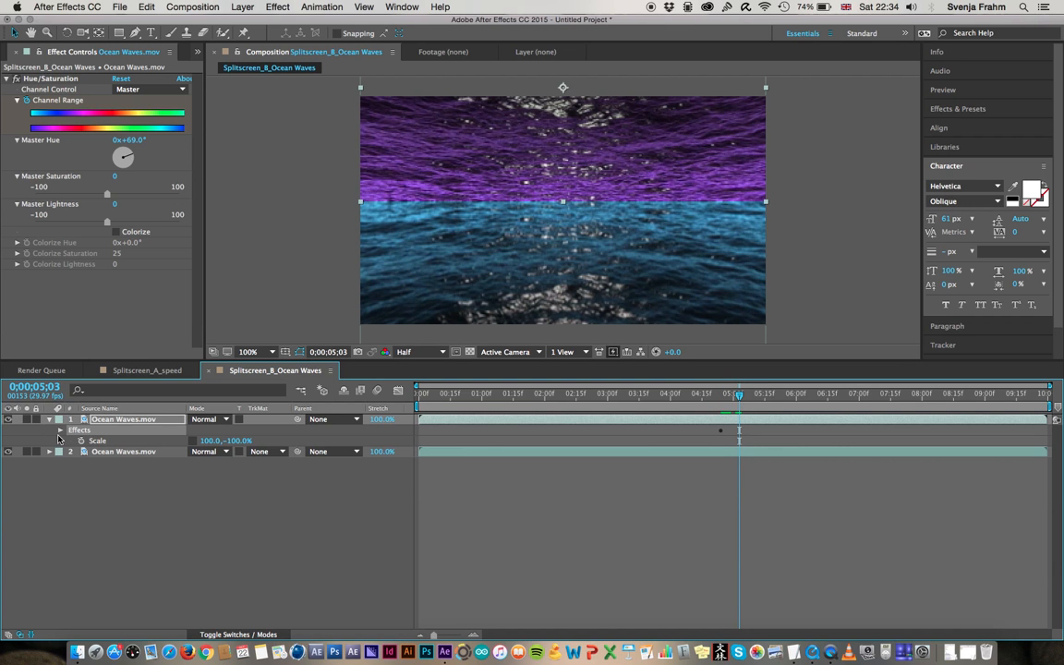
click(60, 431)
click(71, 441)
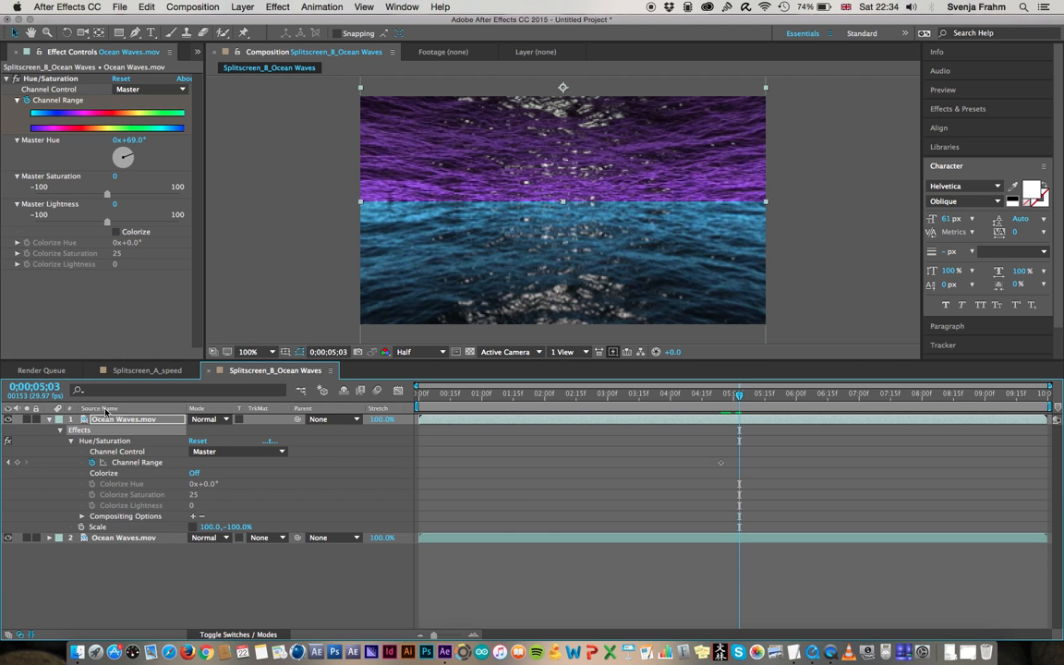
Collapse the Effects group of the flipped layer in the timeline and place the time indicator at 0;00;05;03.
click(118, 474)
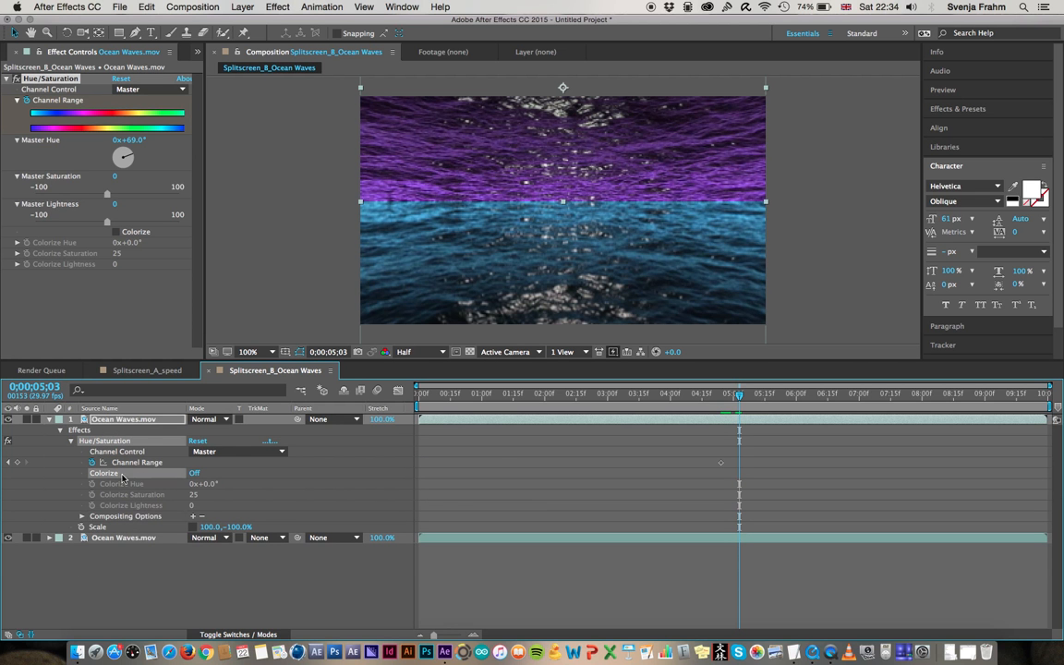
click(726, 396)
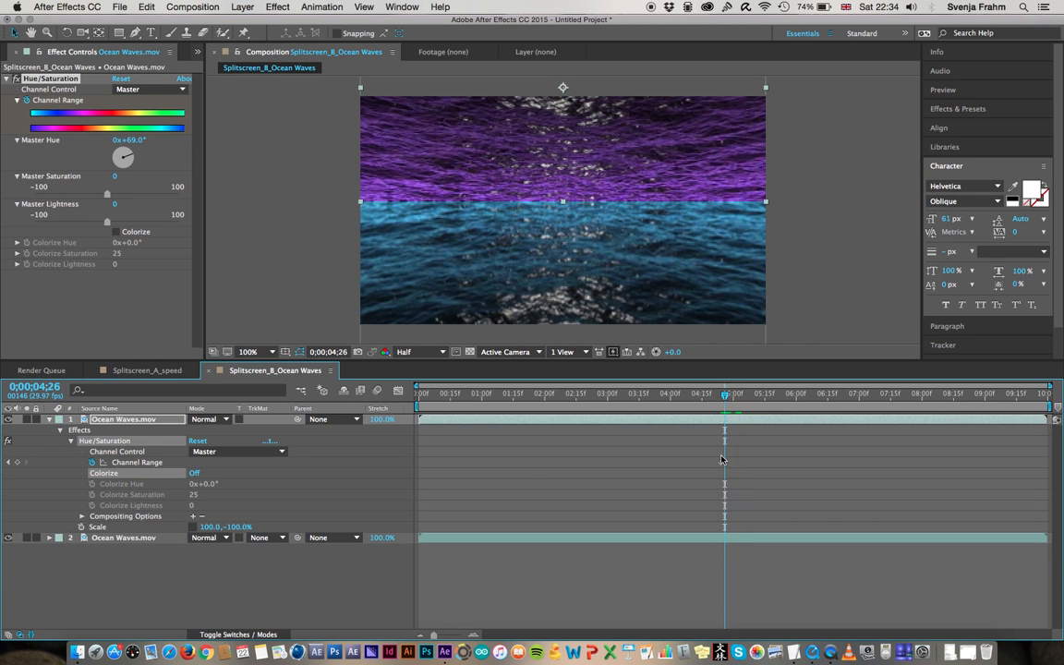
click(60, 431)
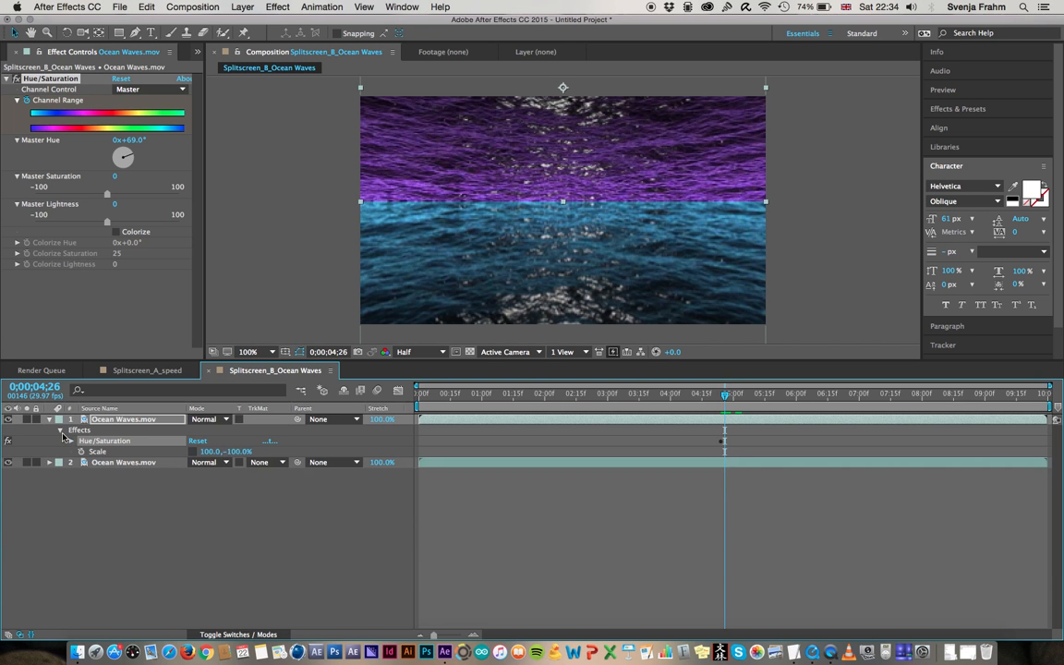
drag(736, 397, 741, 397)
Switch to TextEdit, enlarge Shortcuts_Week2.rtf and highlight the line about opening every property with keyframes.
key(cmd+Tab)
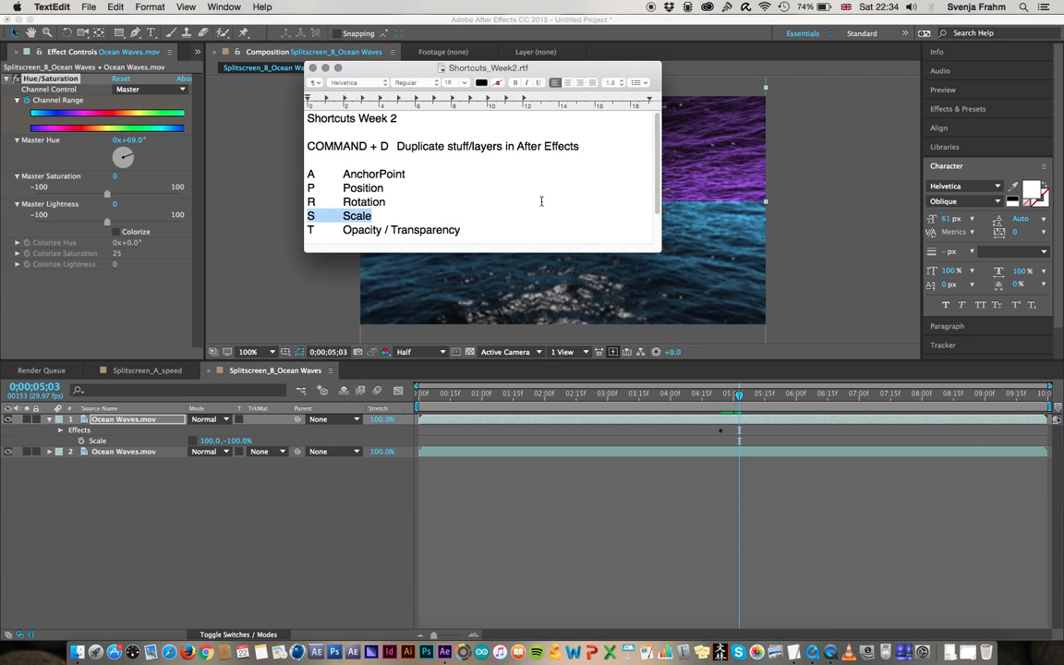
drag(543, 252, 540, 303)
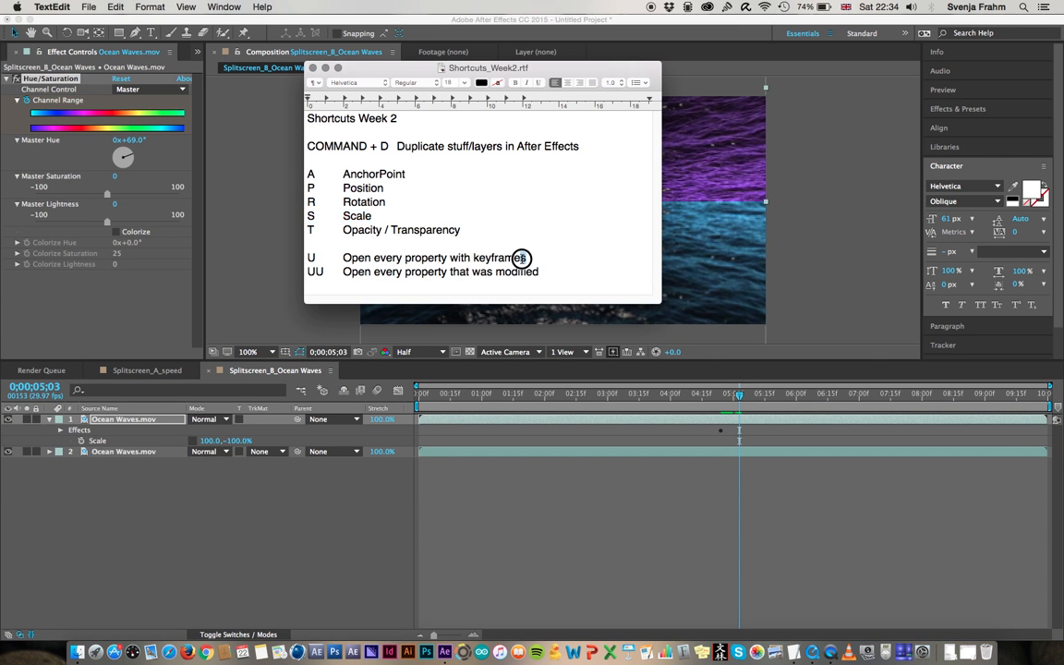
drag(526, 259, 306, 261)
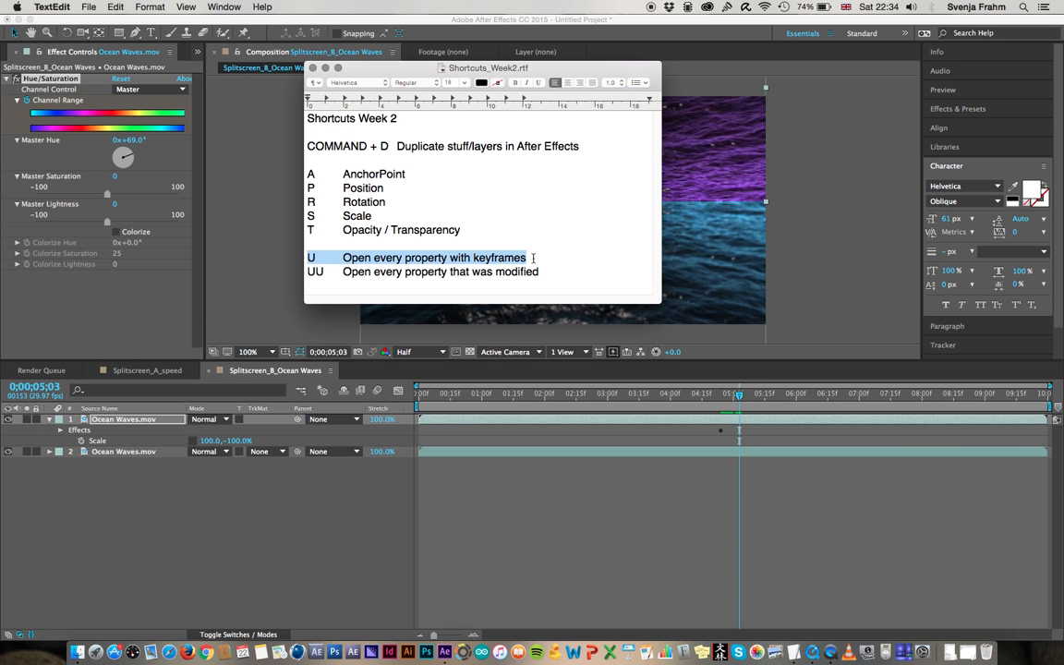
Return to After Effects, reveal only layer 1's keyframed properties and shift its Channel Range keyframe earlier to 0;00;04;21.
click(187, 503)
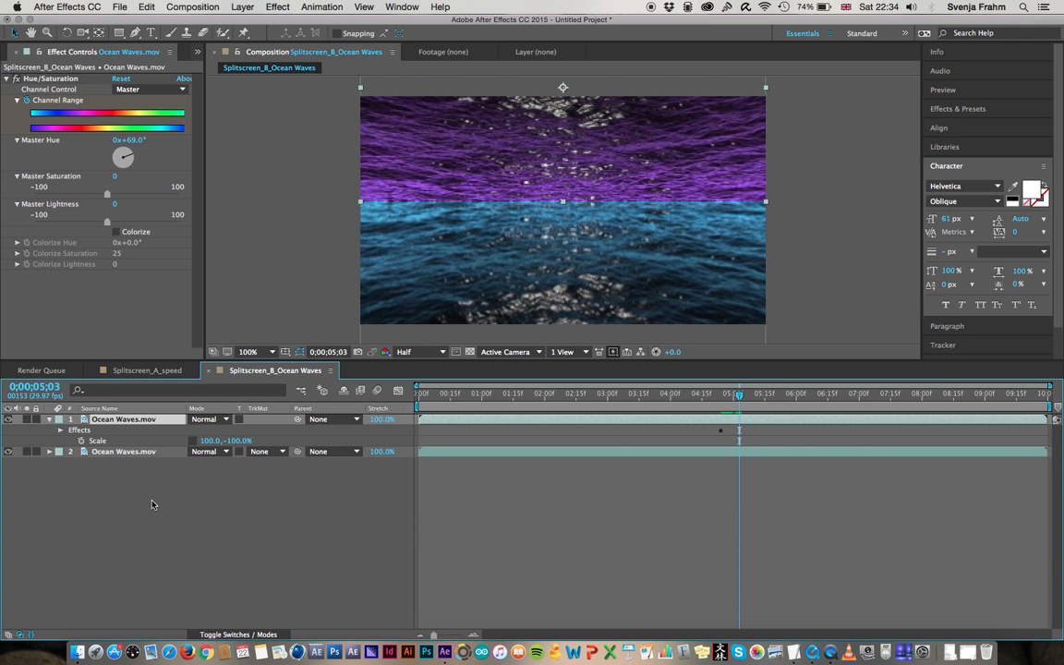
key(e)
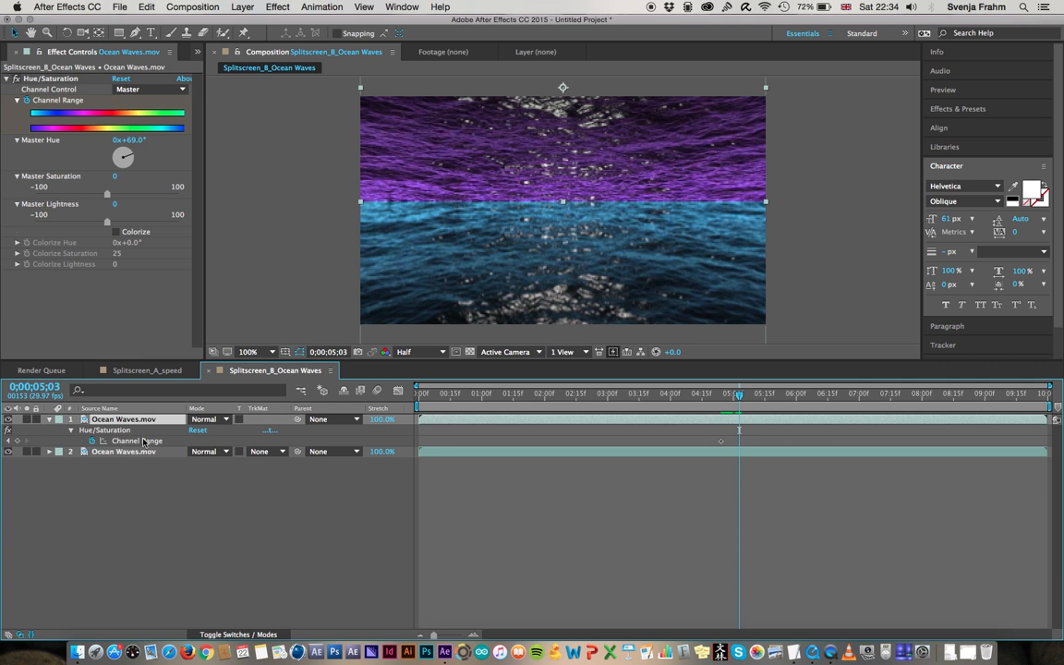
drag(739, 396, 710, 397)
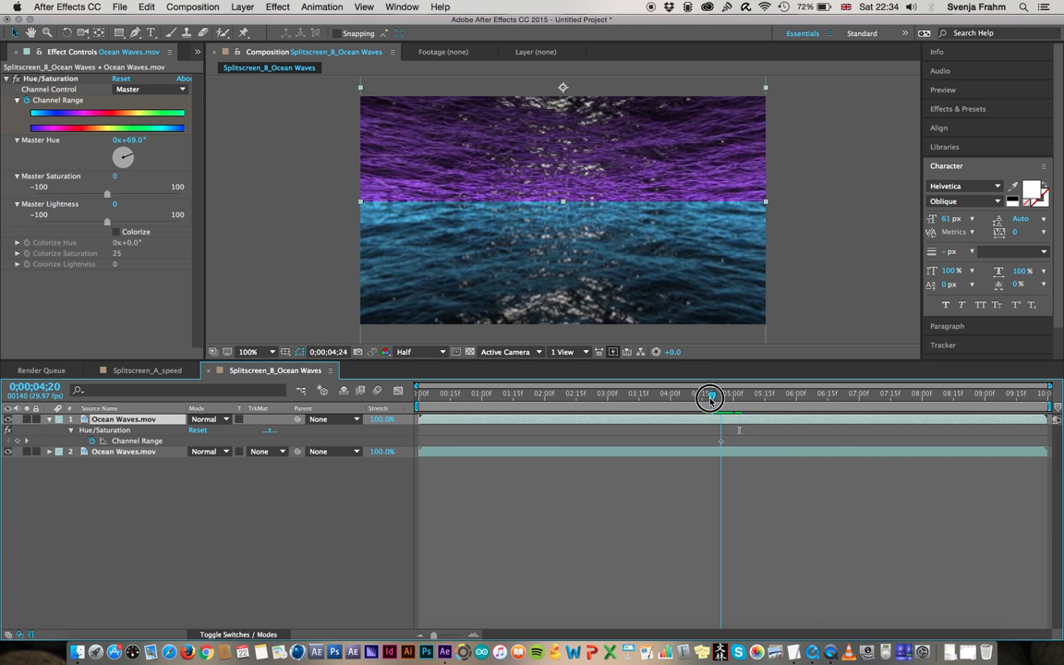
click(721, 443)
mouse_move(722, 443)
mouse_down()
mouse_move(708, 443)
mouse_move(734, 444)
mouse_move(715, 443)
mouse_up()
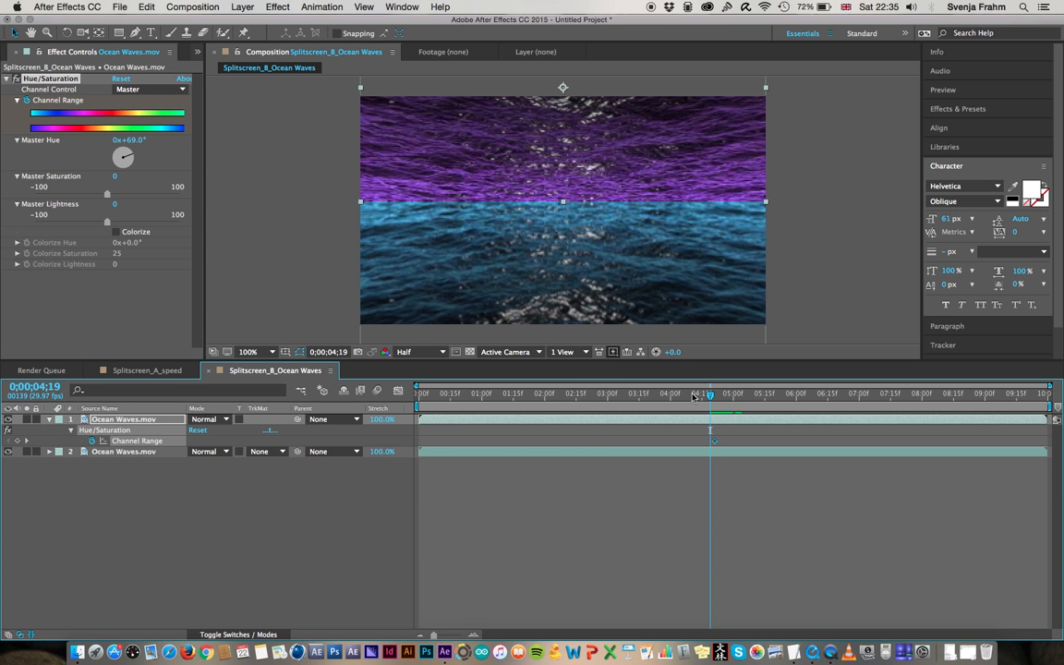
Add a Channel Range keyframe at 0;00;00;00 with a Master Hue of 0° on the flipped layer.
drag(705, 396, 385, 395)
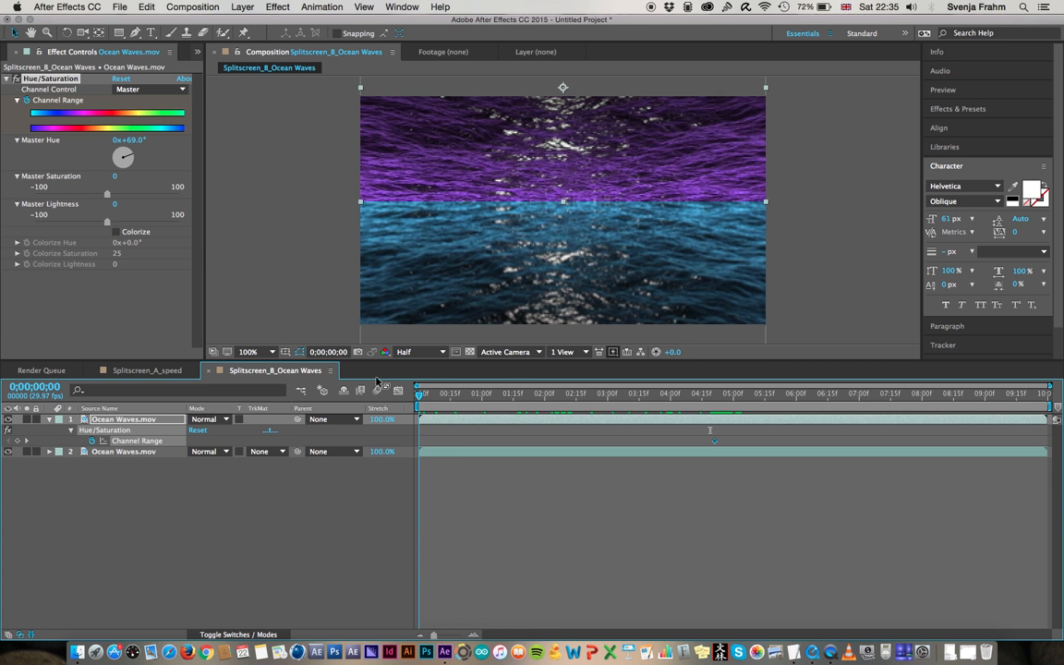
drag(139, 145, 127, 145)
click(133, 144)
text(0)
key(Return)
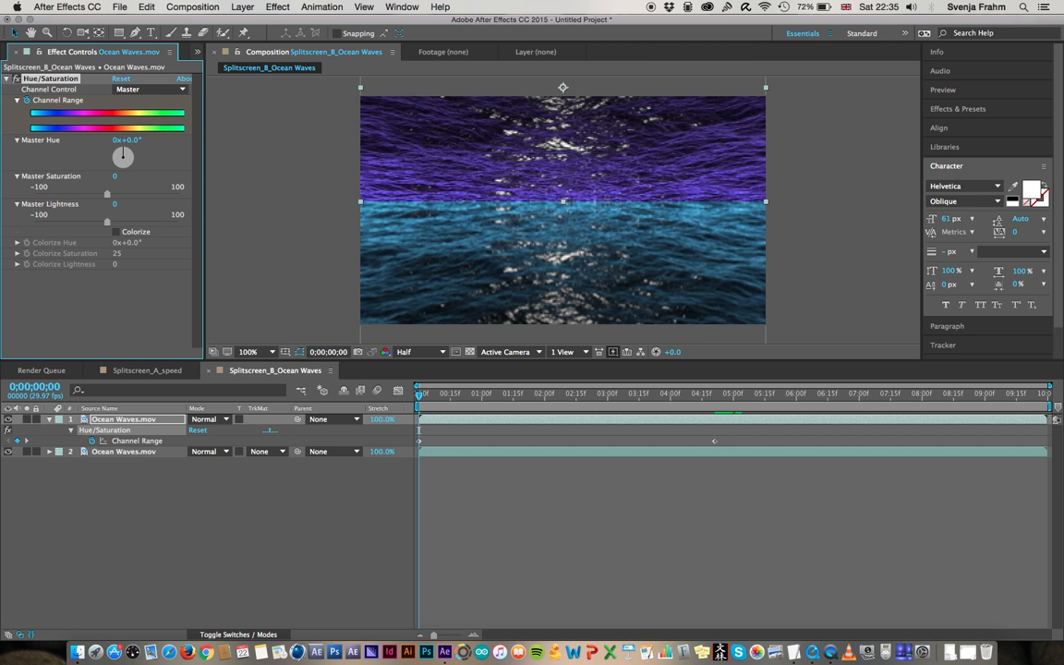
Scrub through the timeline and preview the hue change between the two Channel Range keyframes.
drag(421, 395, 955, 388)
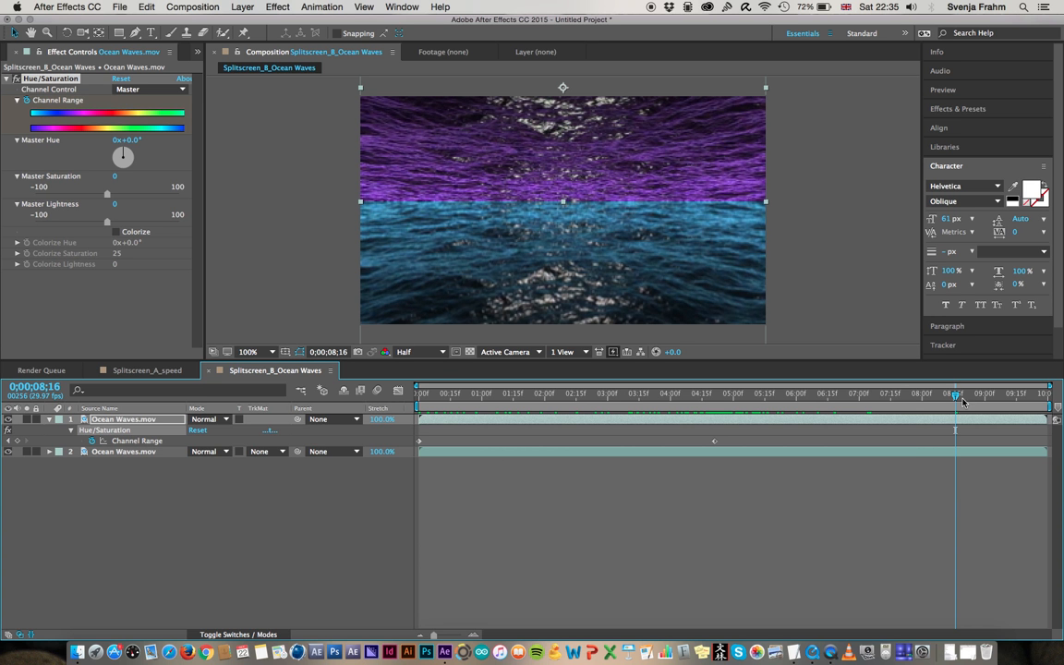
key(space)
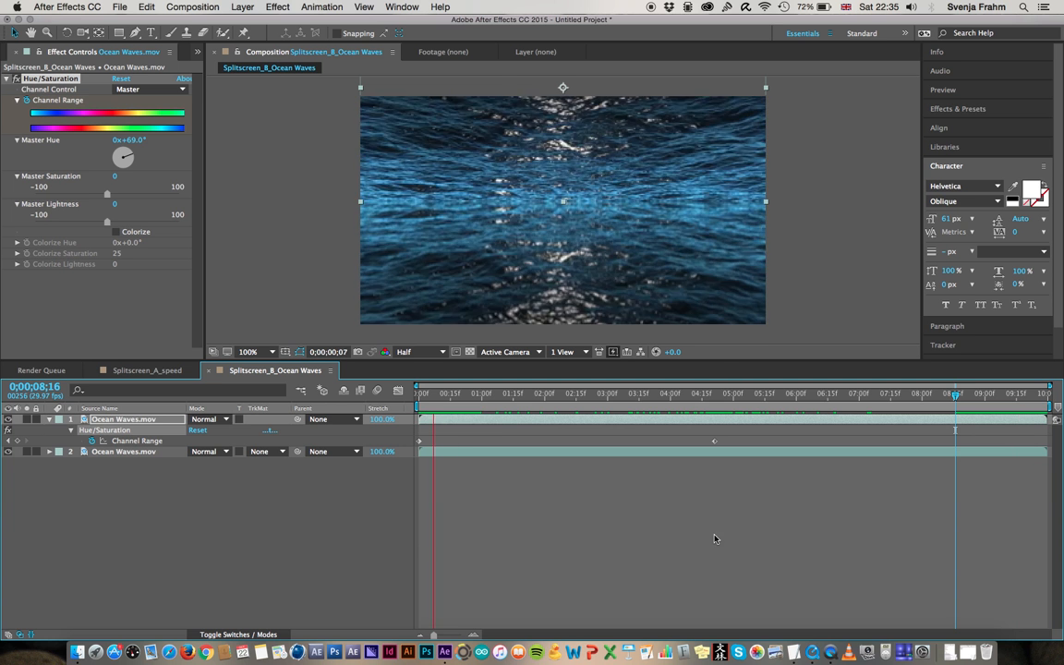
key(space)
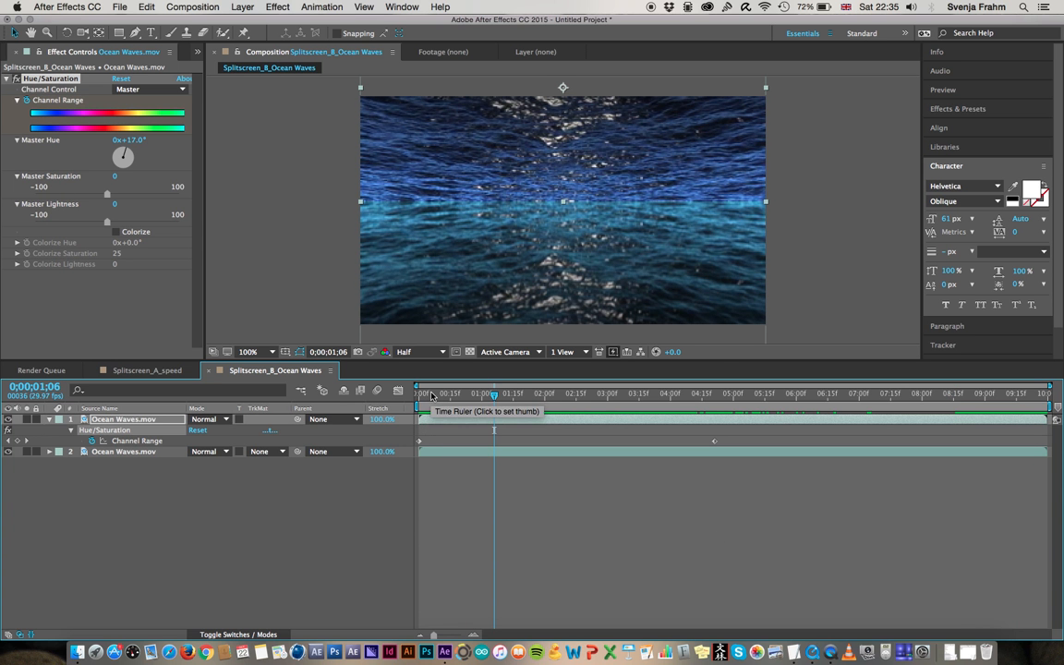
click(1026, 396)
drag(1026, 396, 994, 395)
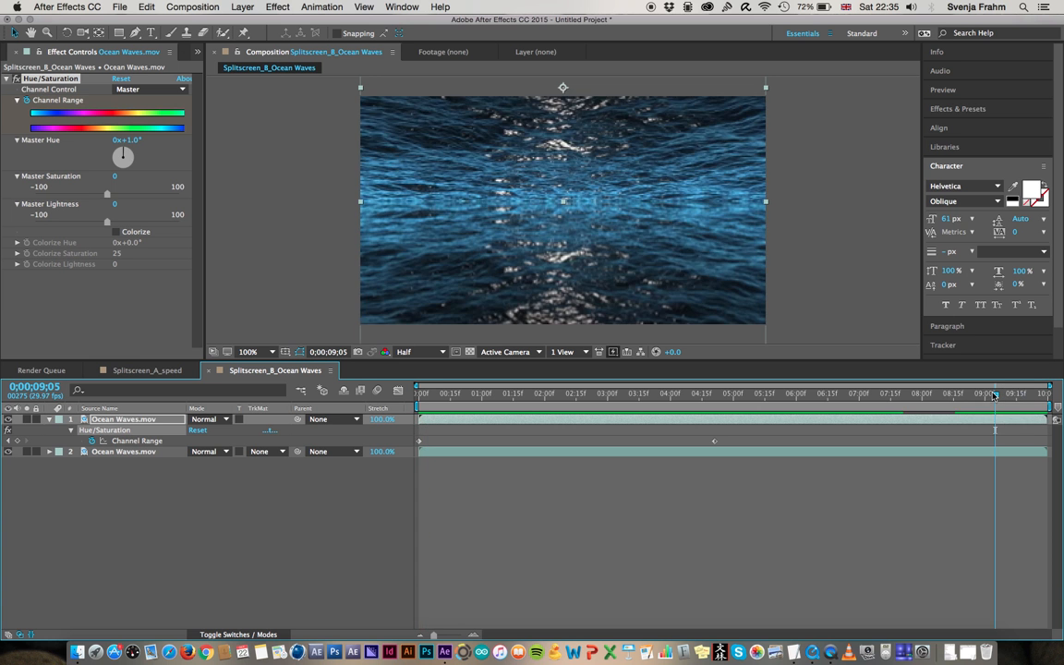
key(space)
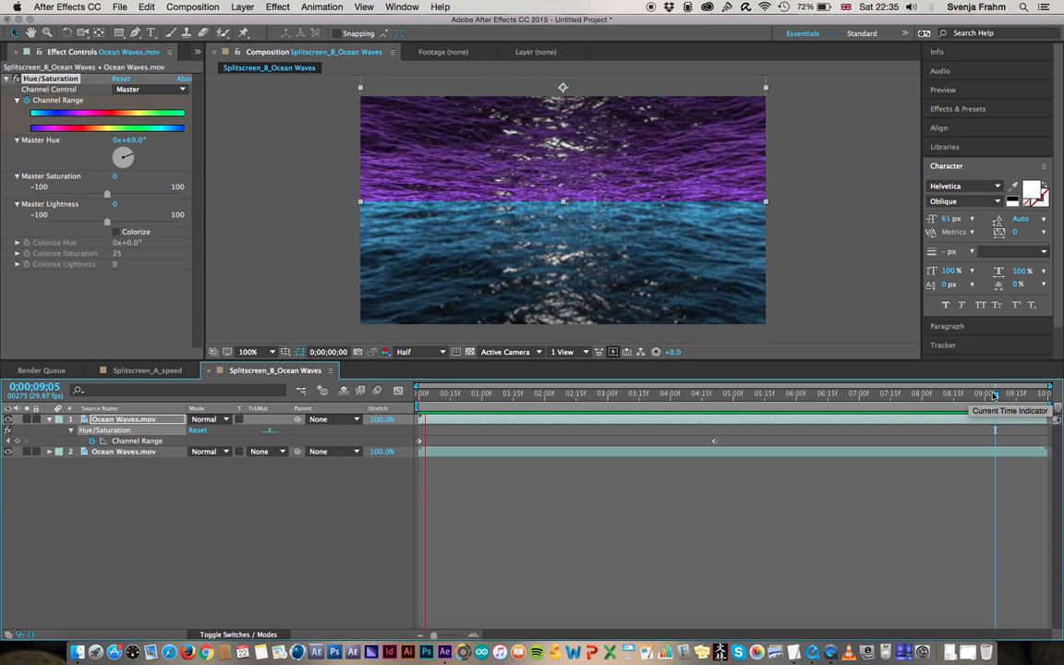
key(space)
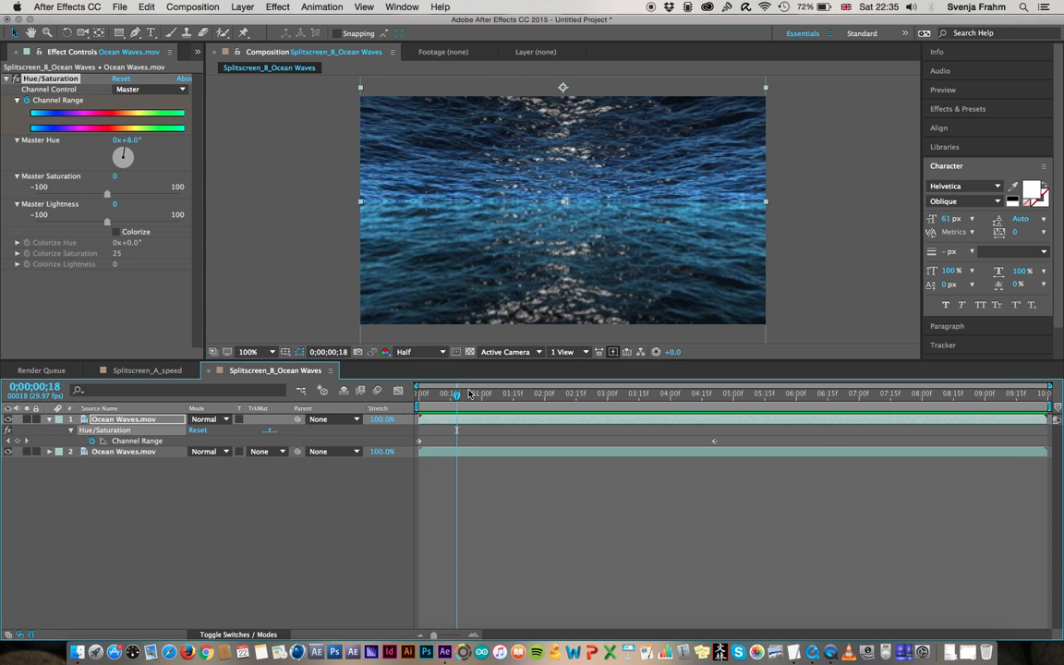
Copy the flipped layer's first Channel Range keyframe and paste it at the composition's last frame, 0;00;09;29.
drag(457, 397, 413, 401)
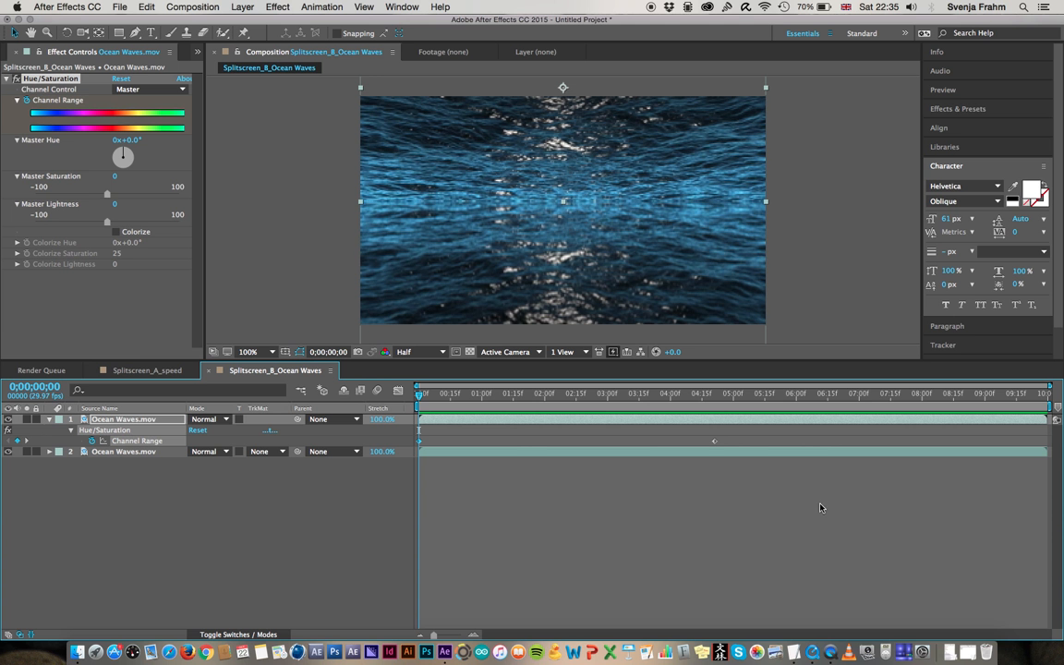
drag(421, 395, 1057, 399)
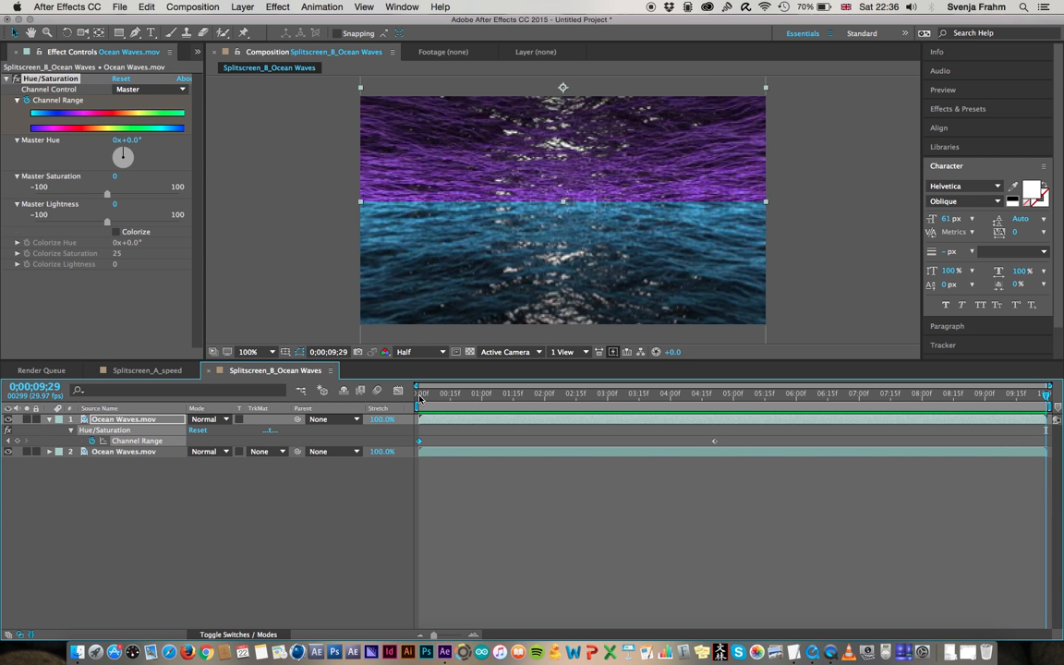
click(414, 398)
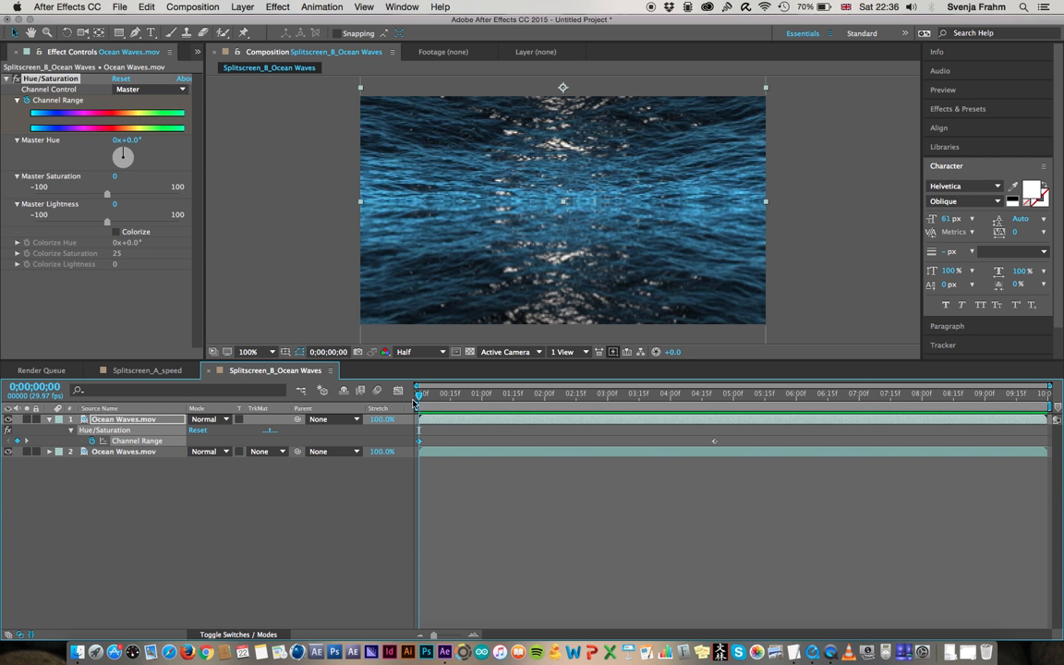
click(1060, 395)
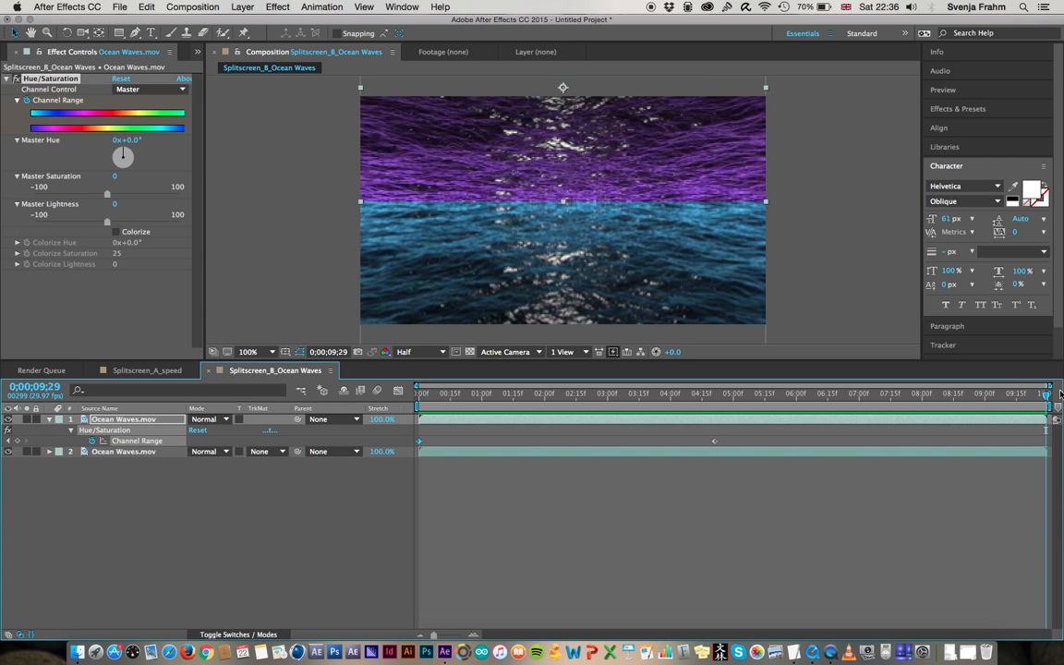
click(128, 421)
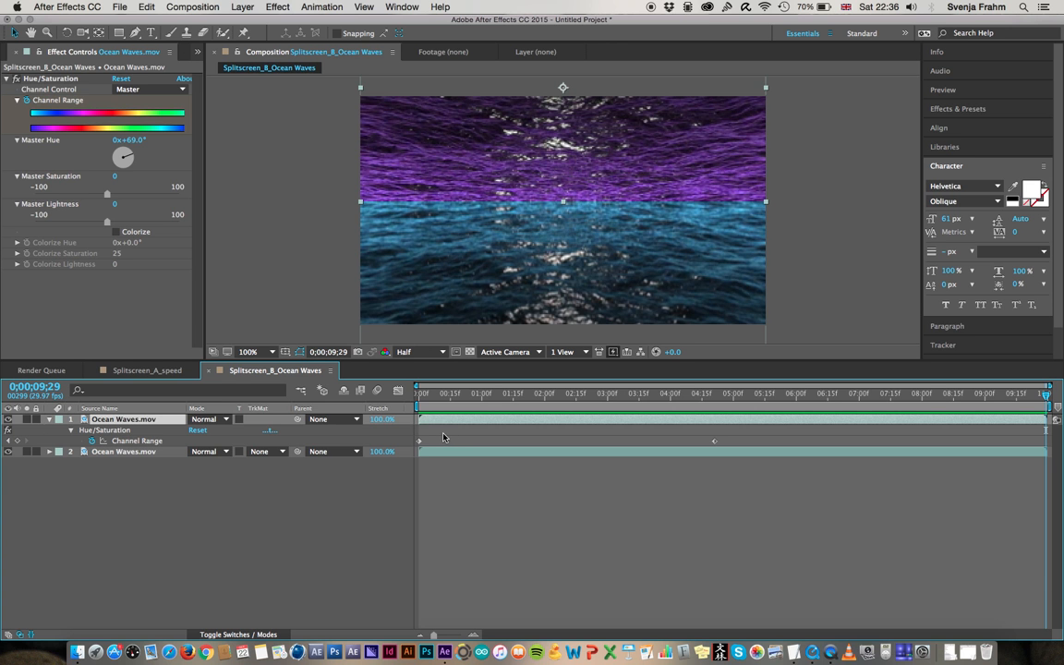
drag(447, 433, 388, 458)
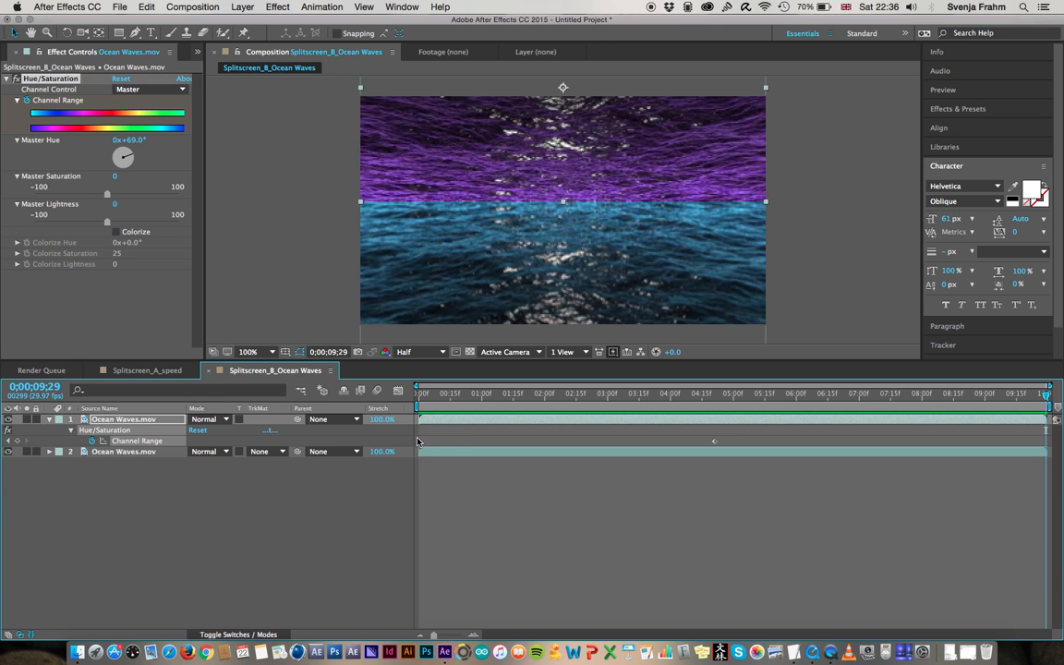
drag(449, 434, 396, 451)
key(super+v)
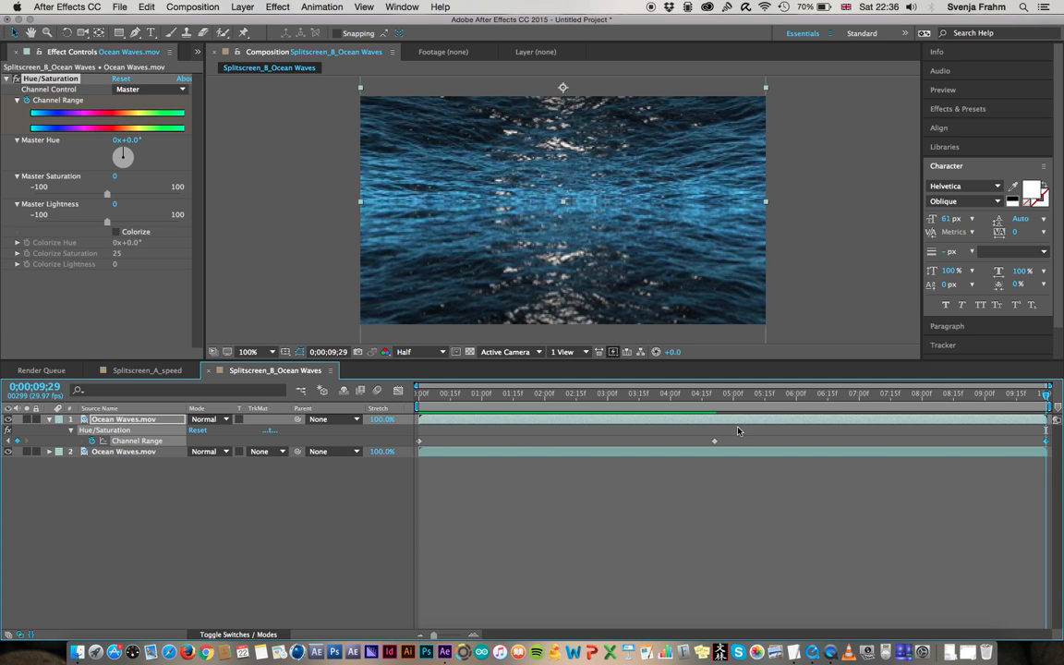
Compare the composition's first and last frames and preview the looping hue animation.
click(1001, 394)
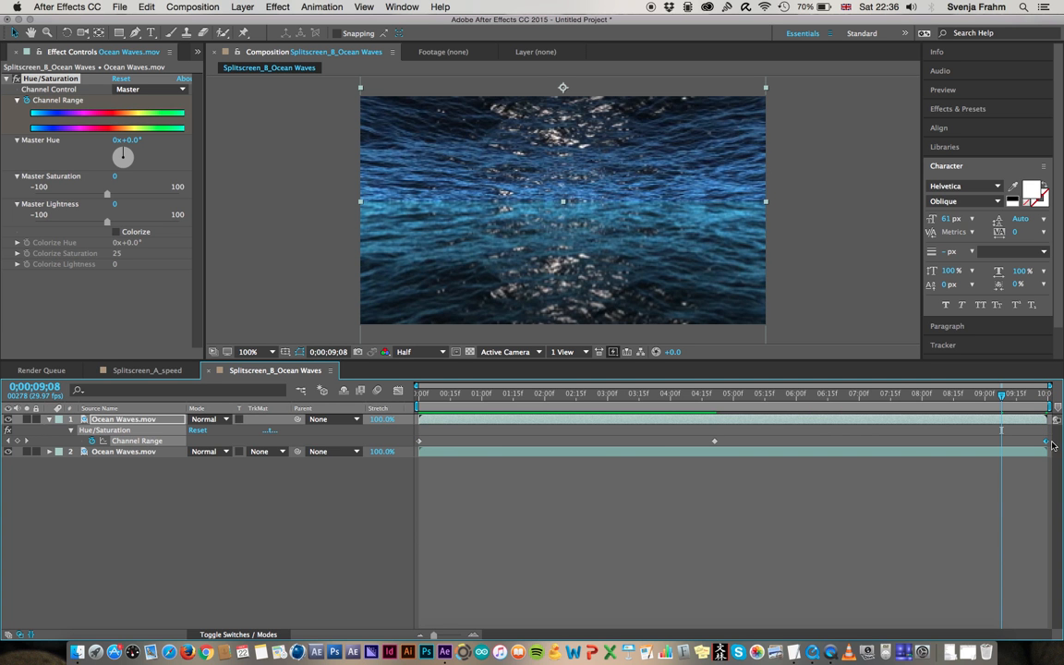
click(1047, 443)
click(759, 519)
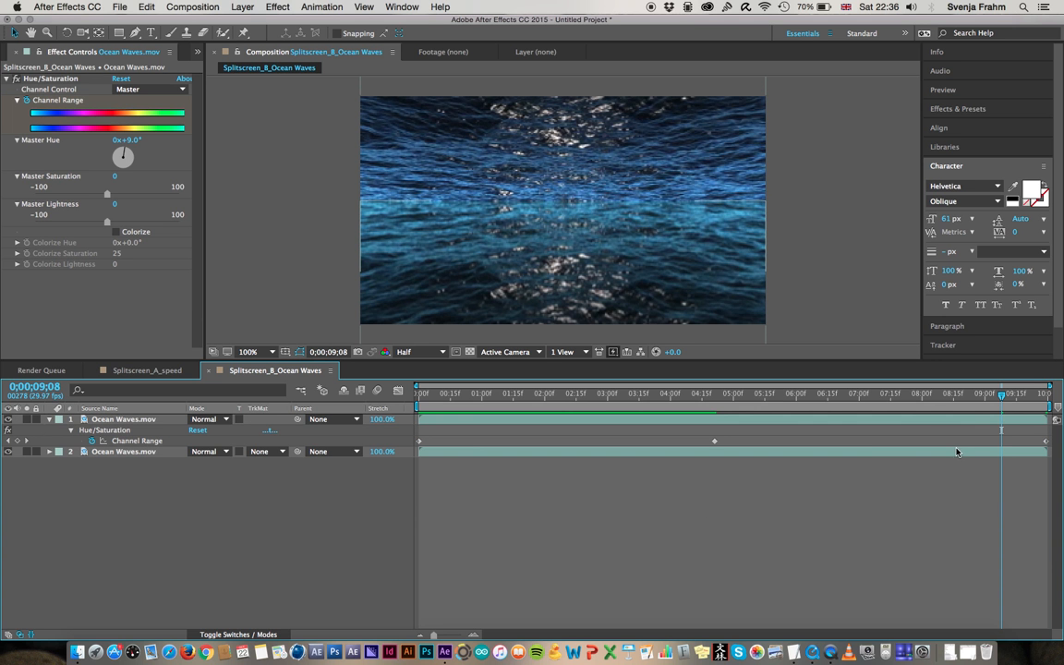
drag(1002, 395, 669, 271)
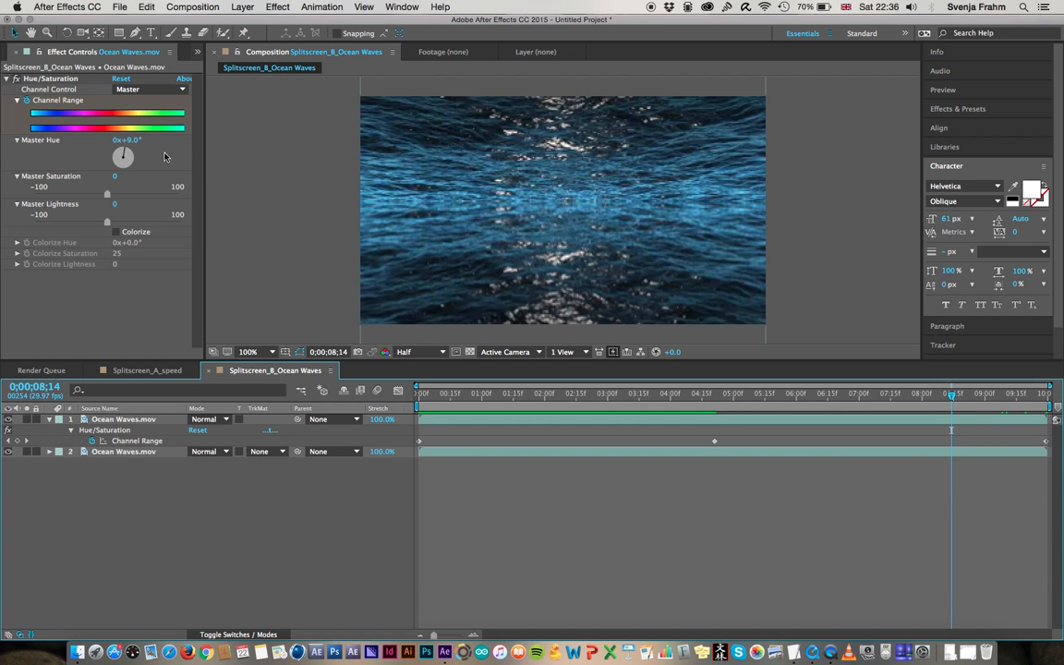
key(End)
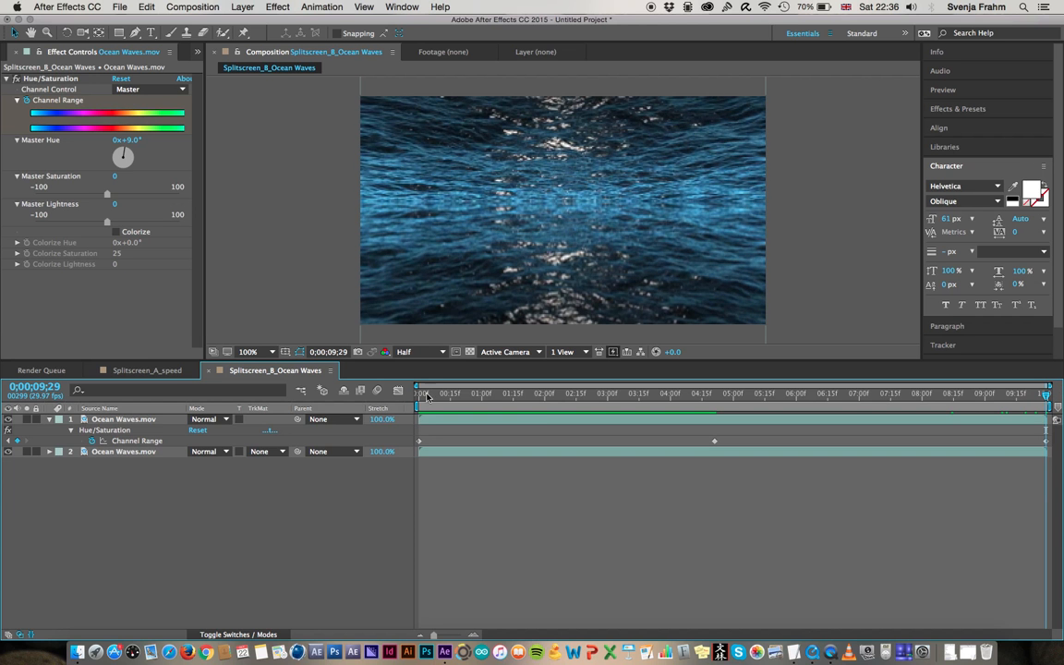
key(Home)
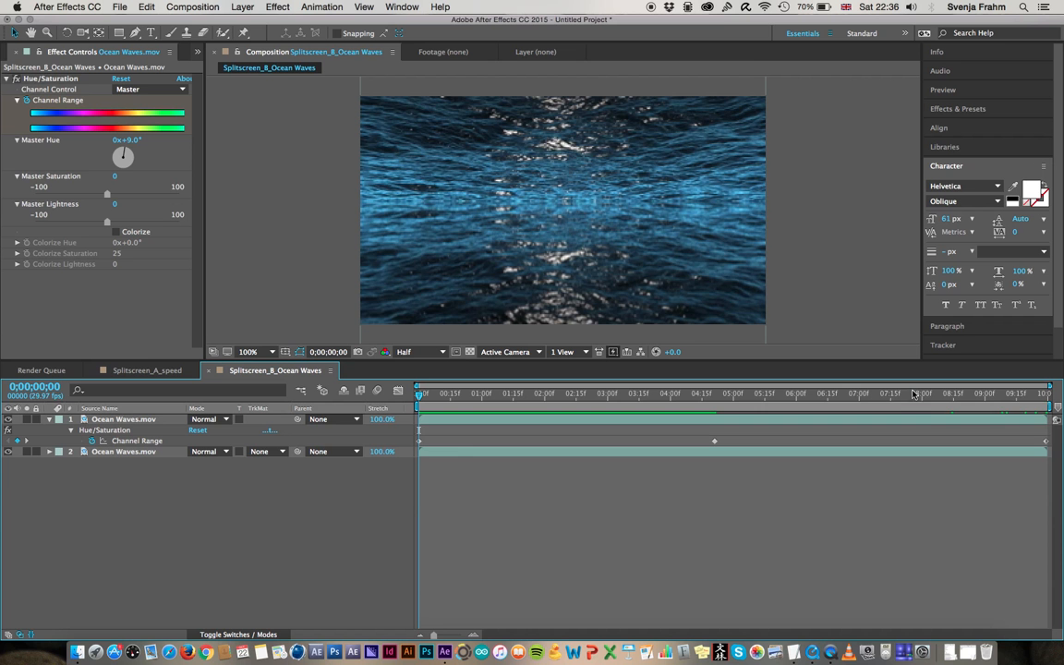
click(1021, 393)
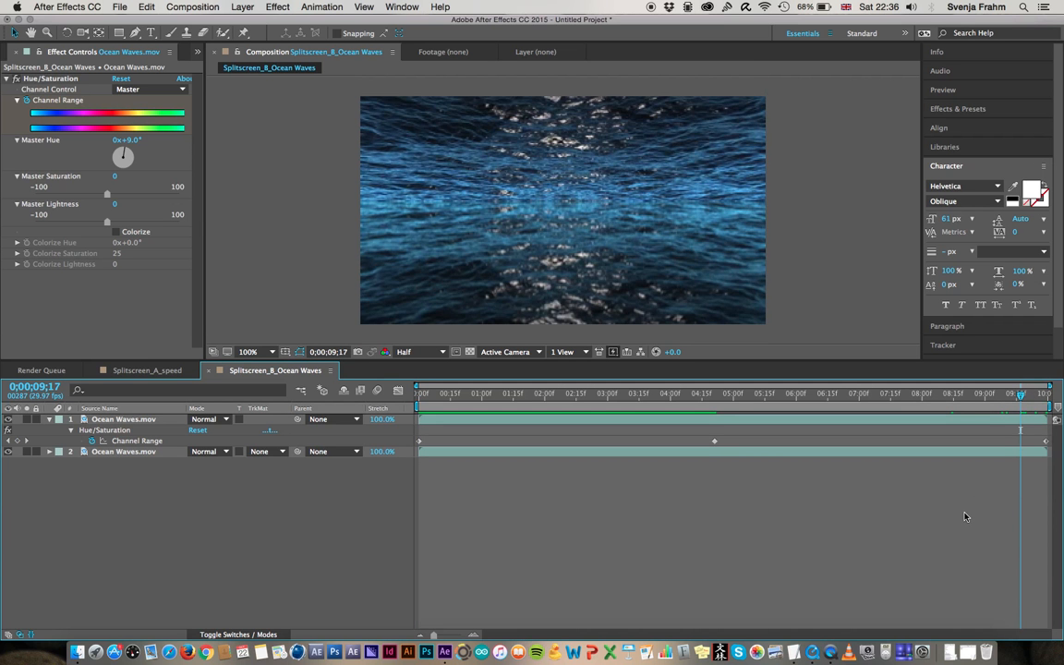
key(space)
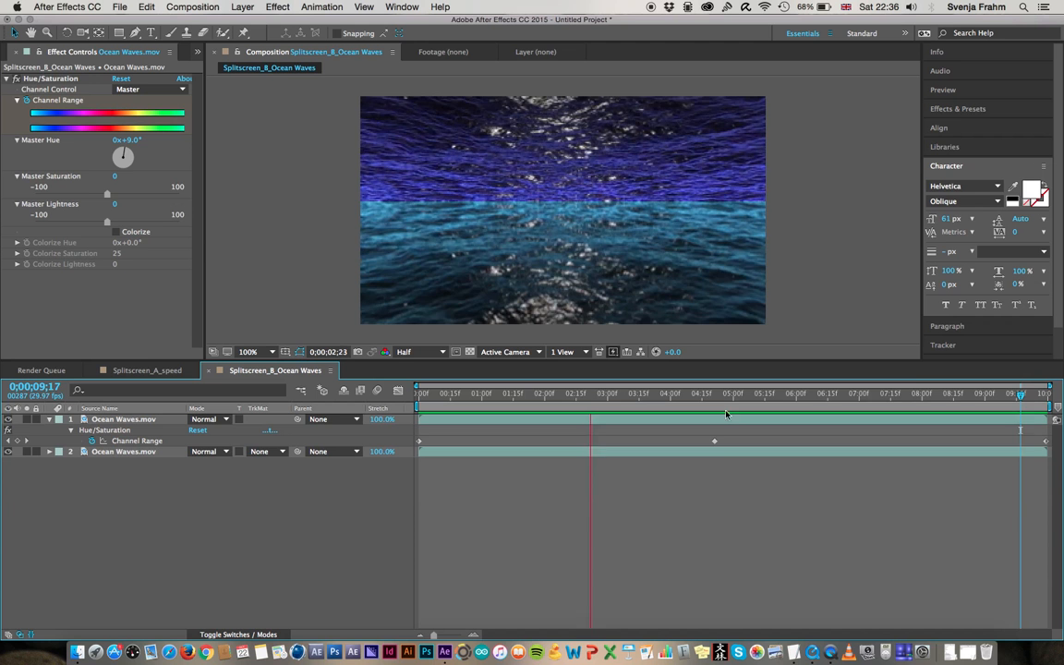
Place the time indicator on the middle keyframe at 0;00;04;21 and add Splitscreen_B_Ocean Waves to the Render Queue.
click(716, 395)
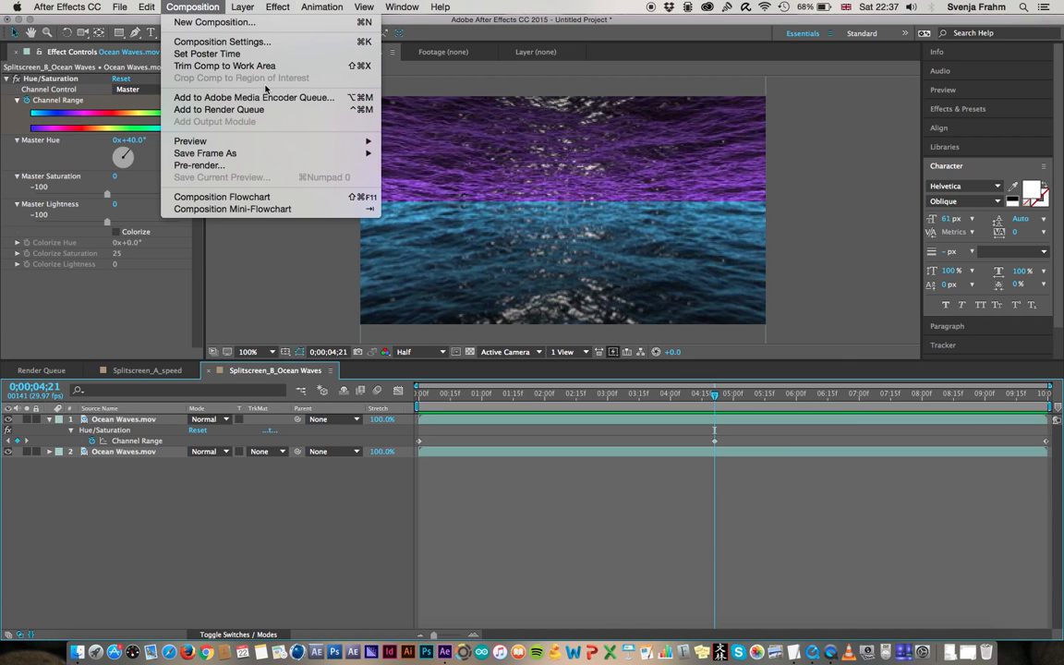
click(225, 110)
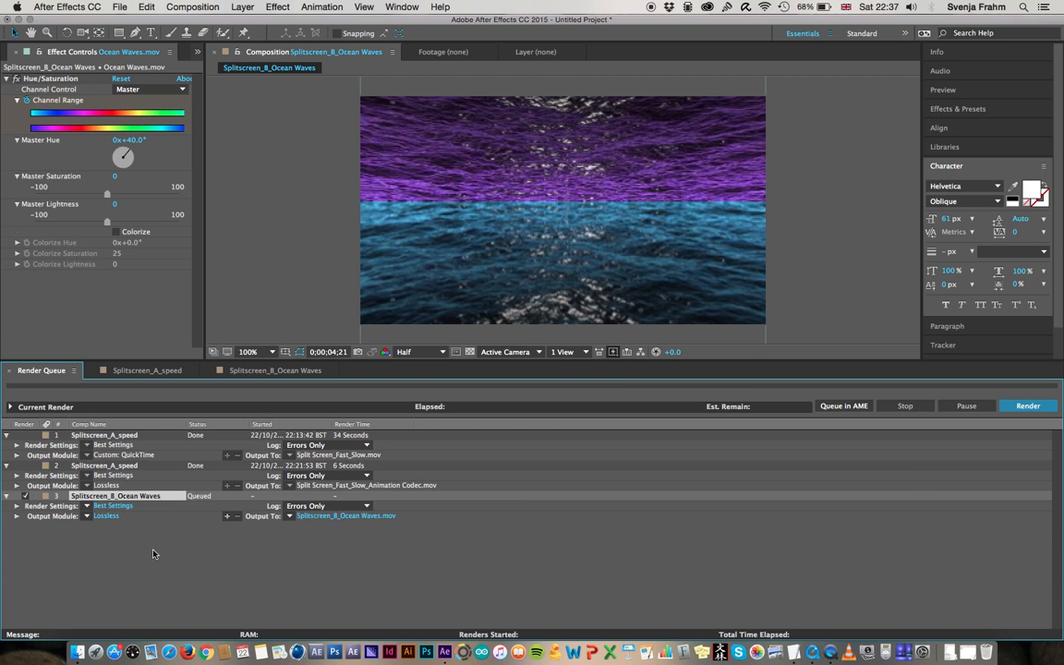
Switch to Finder to examine the existing movies in the Renders folder.
key(super+Tab)
key(super+Tab)
key(super+Tab)
key(super+Tab)
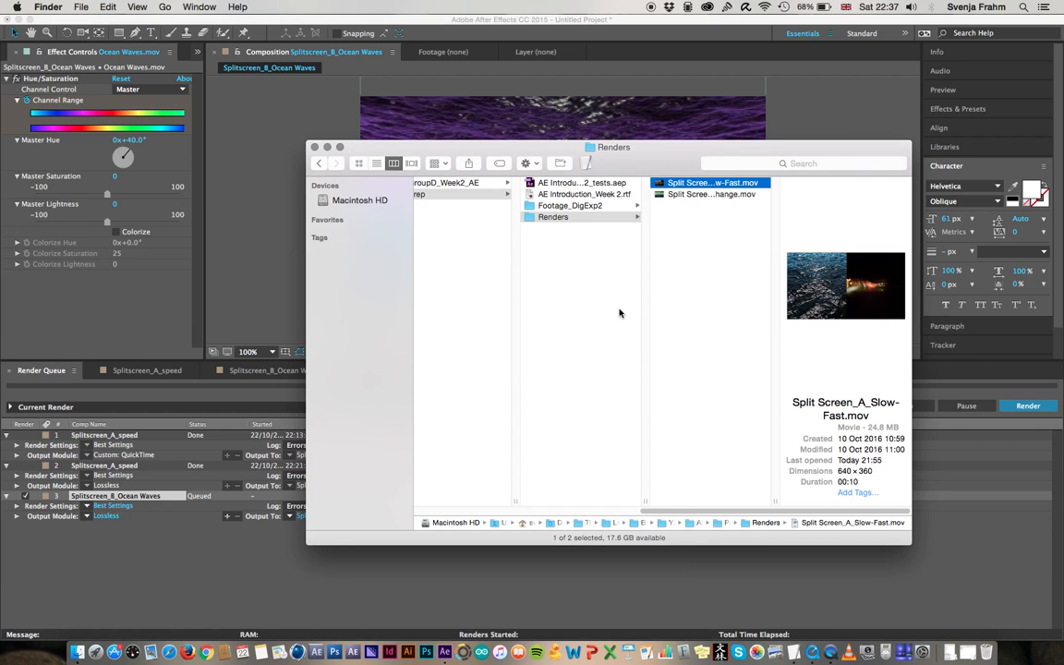
Browse in Finder to the Y2_2016_Stories Methods and Form folder and select Split Screen_Fast_Slow_Animation Codec.mov.
key(Left)
key(Left)
key(Left)
drag(669, 501, 819, 487)
click(675, 229)
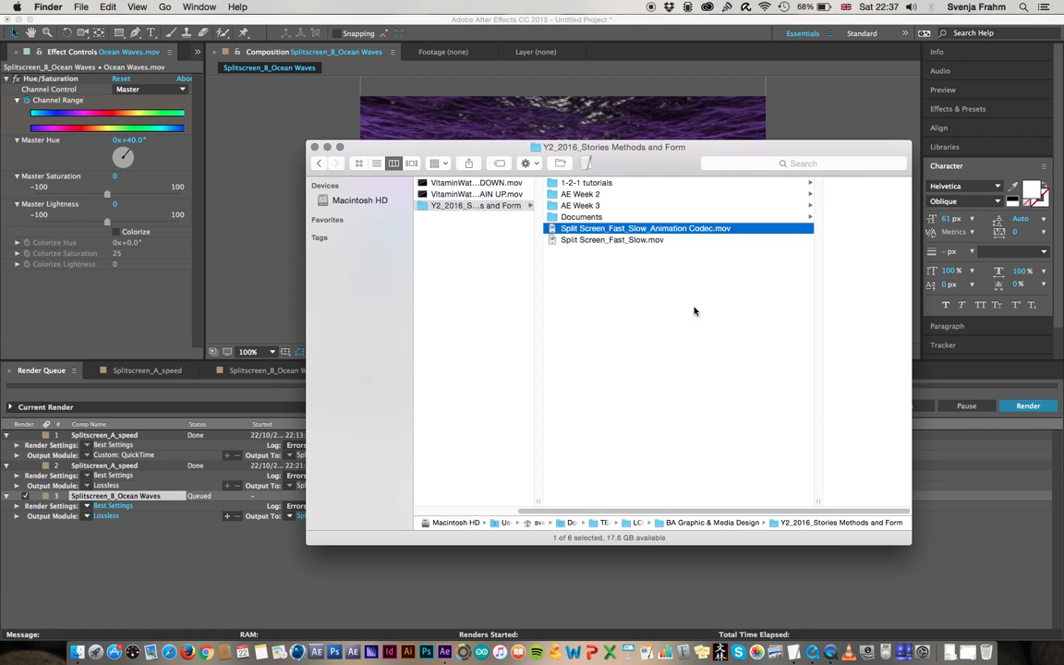
Open the output module settings of the queued Splitscreen_B_Ocean Waves and examine the Animation Codec movie's file size in Finder.
click(144, 530)
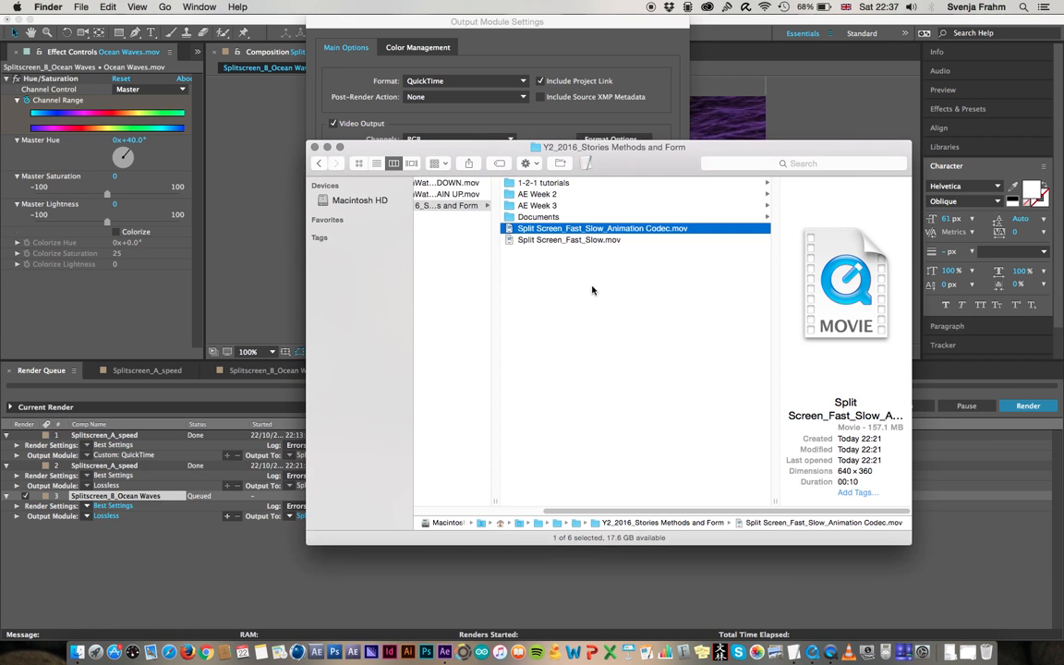
drag(700, 163, 628, 159)
drag(840, 440, 872, 439)
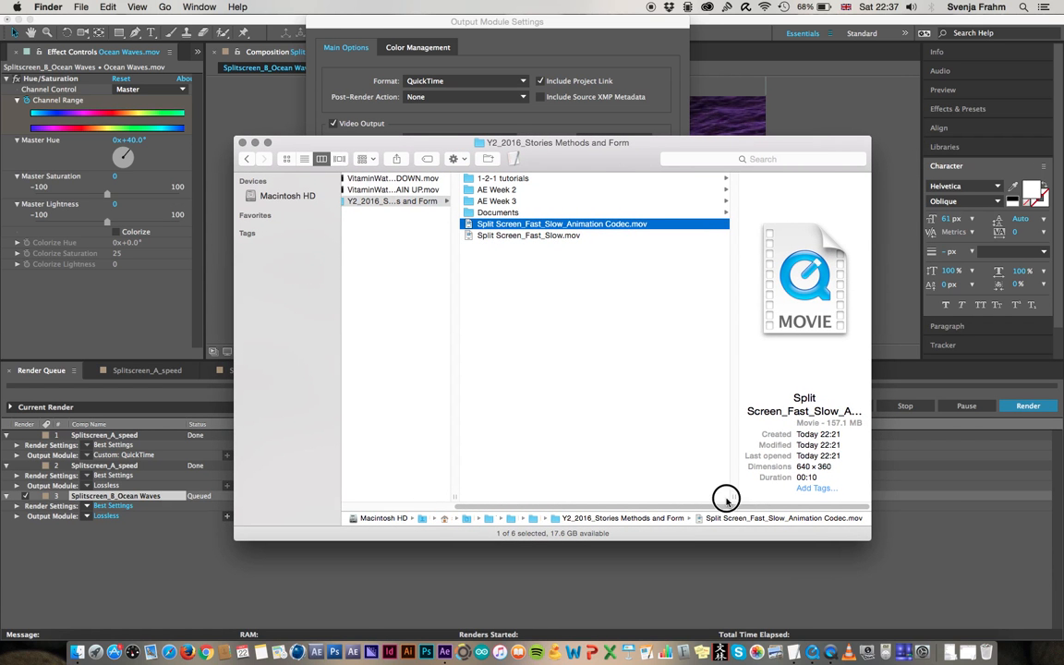
drag(731, 496, 702, 496)
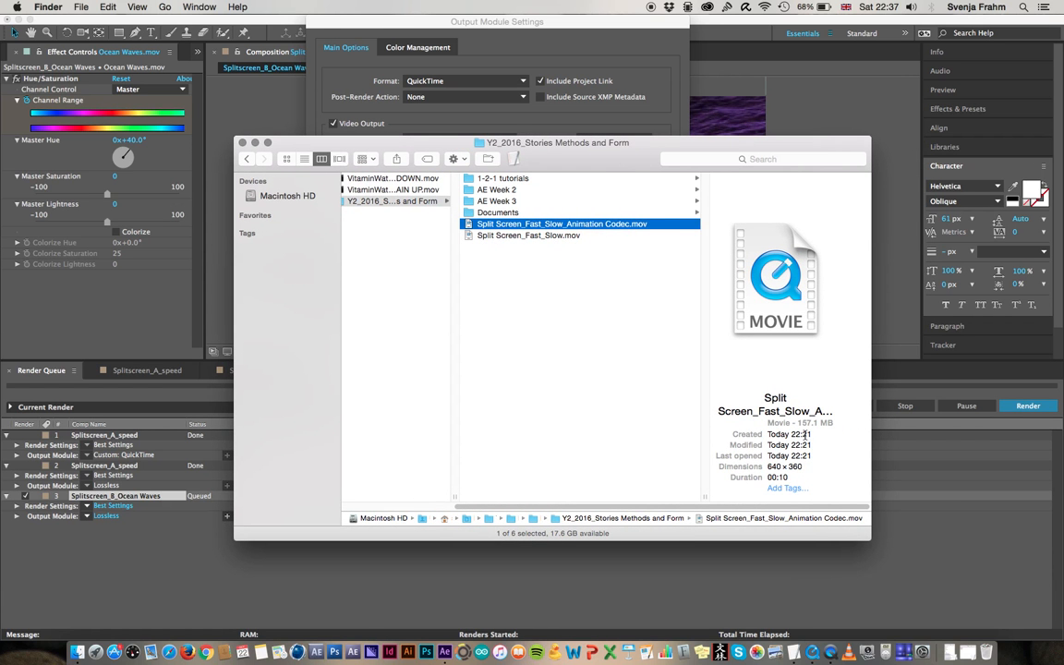
drag(821, 423, 799, 423)
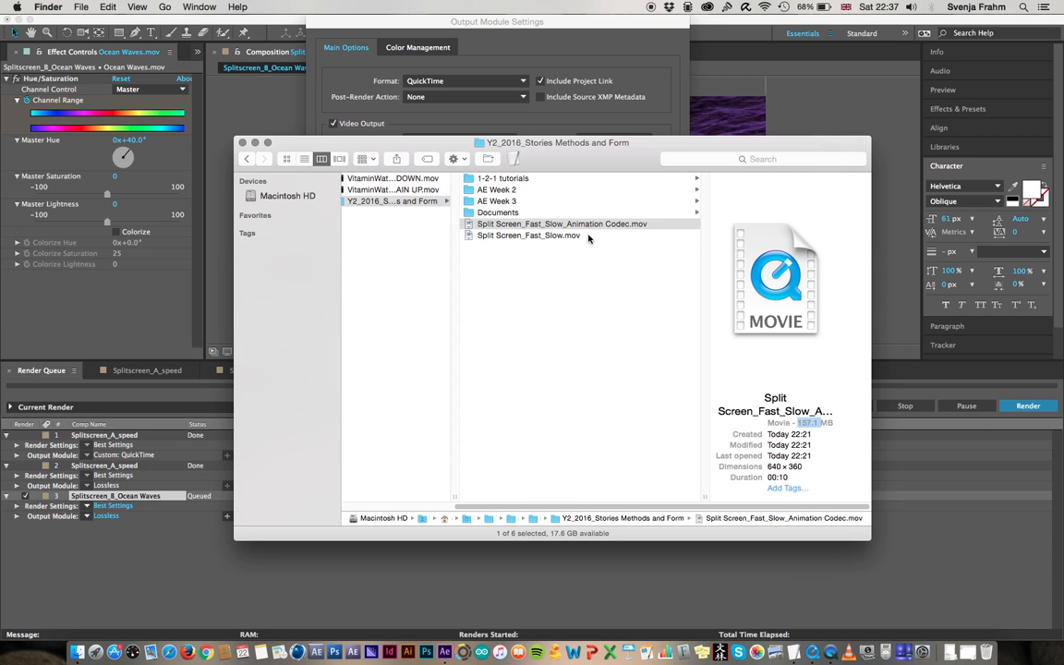
drag(835, 421, 785, 423)
drag(834, 423, 796, 423)
drag(520, 148, 529, 148)
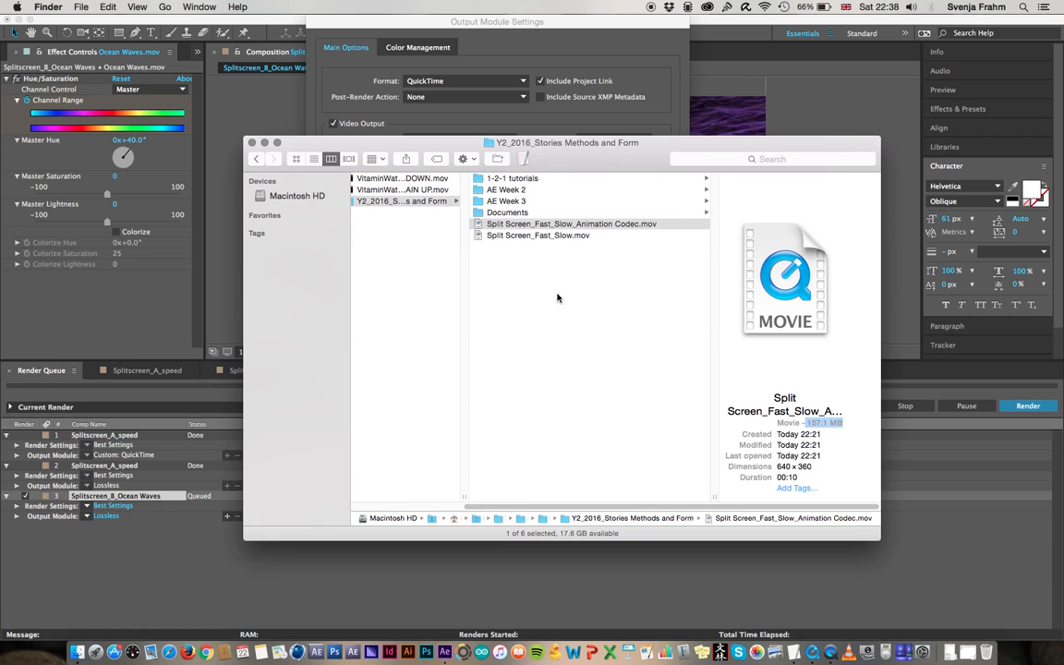
Compare the file size of Split Screen_Fast_Slow.mov with that of Split Screen_Fast_Slow_Animation Codec.mov.
click(602, 236)
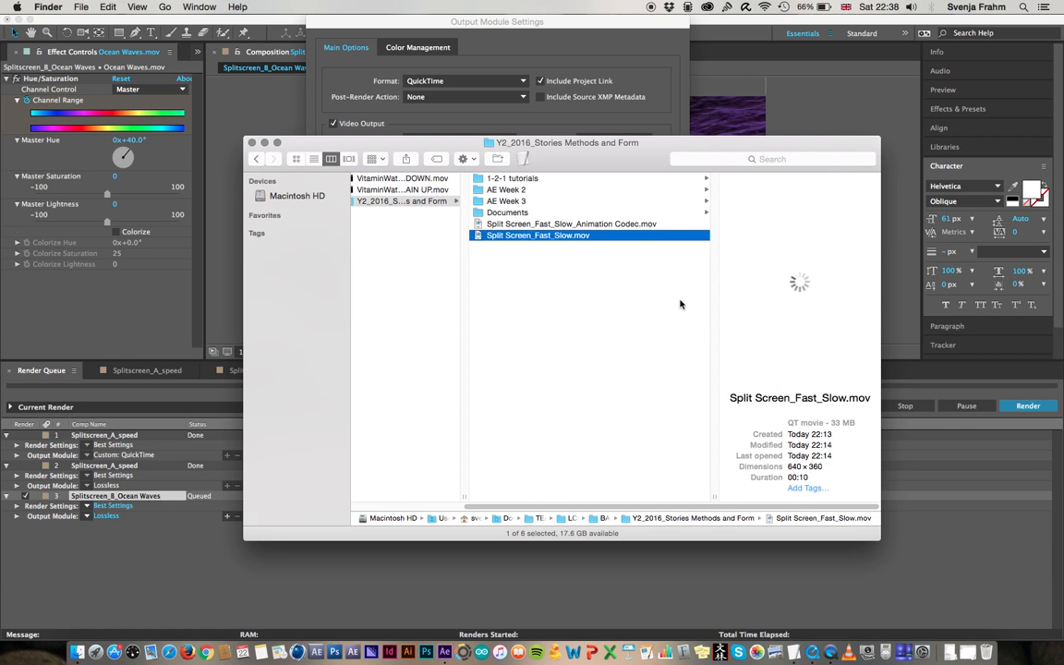
drag(857, 423, 812, 423)
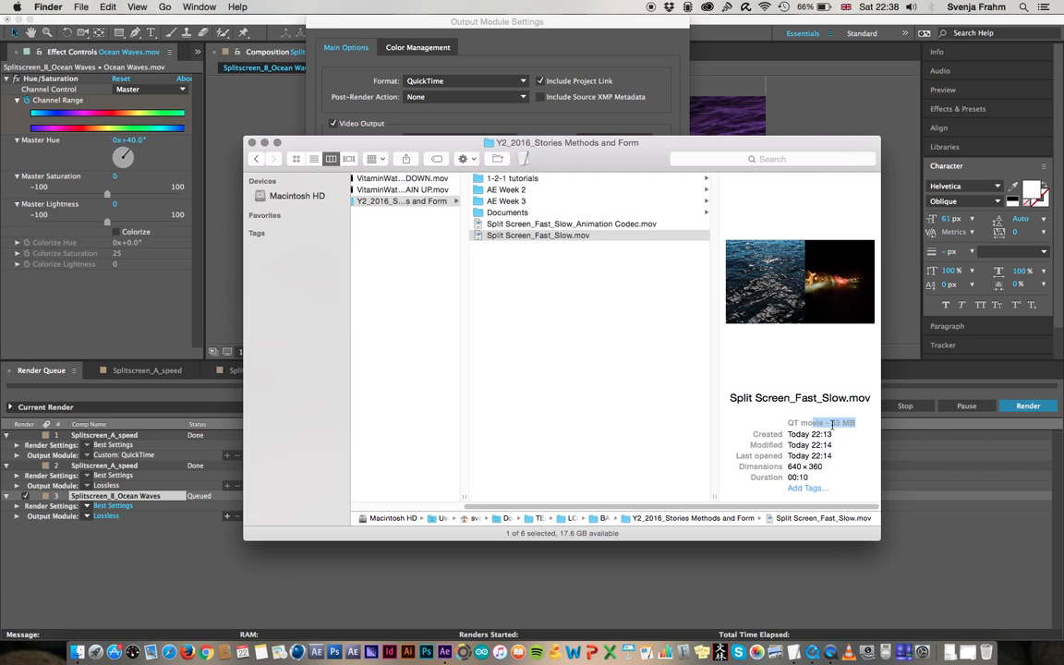
click(851, 424)
drag(853, 424, 818, 423)
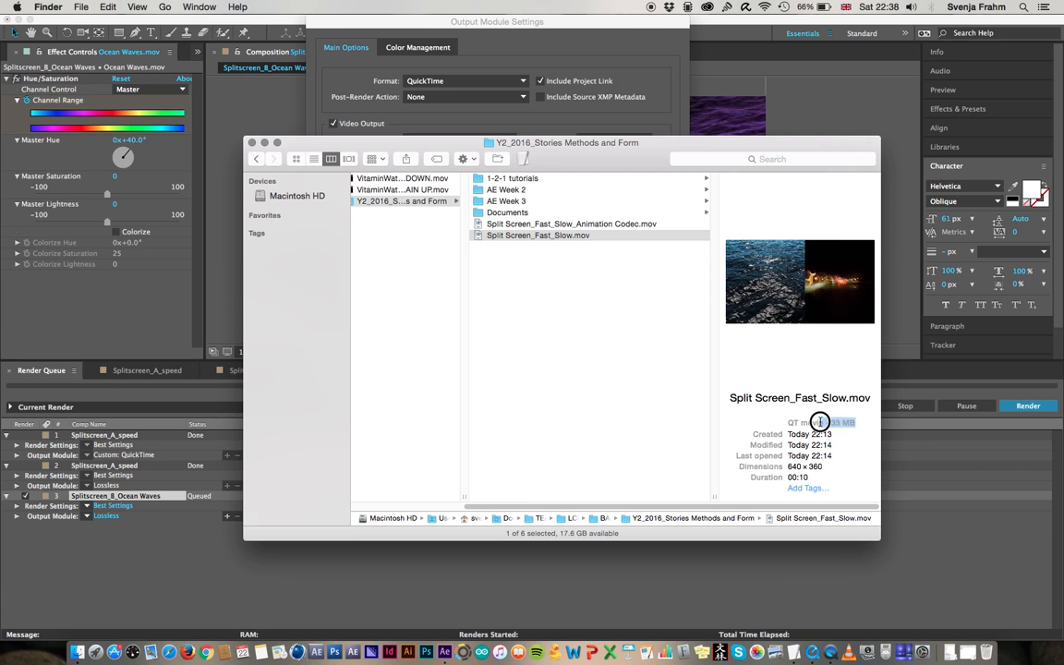
click(614, 253)
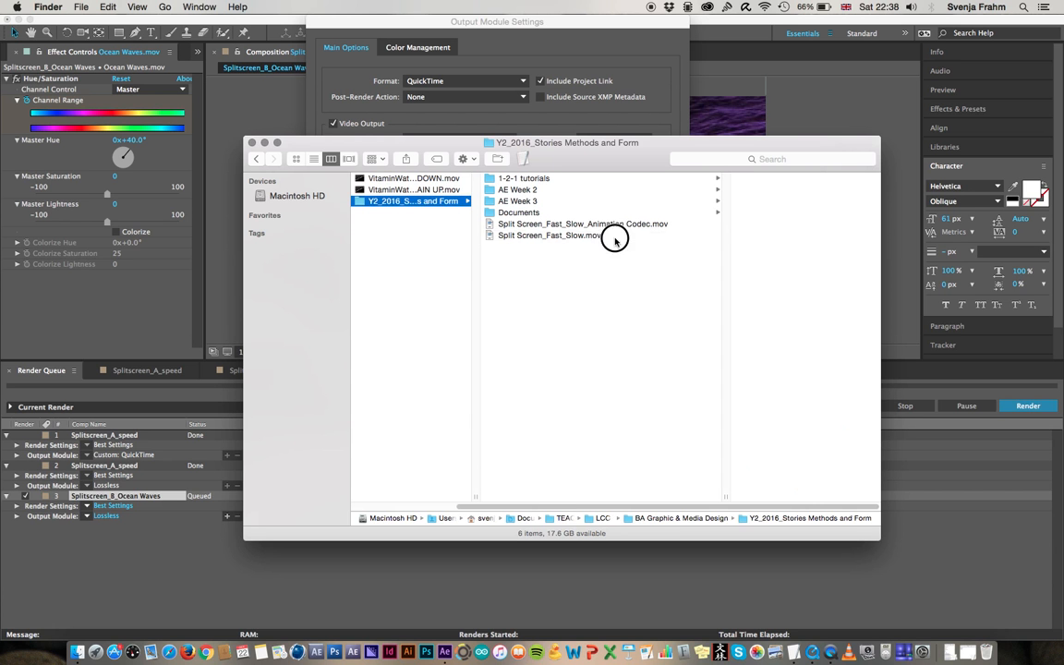
click(611, 237)
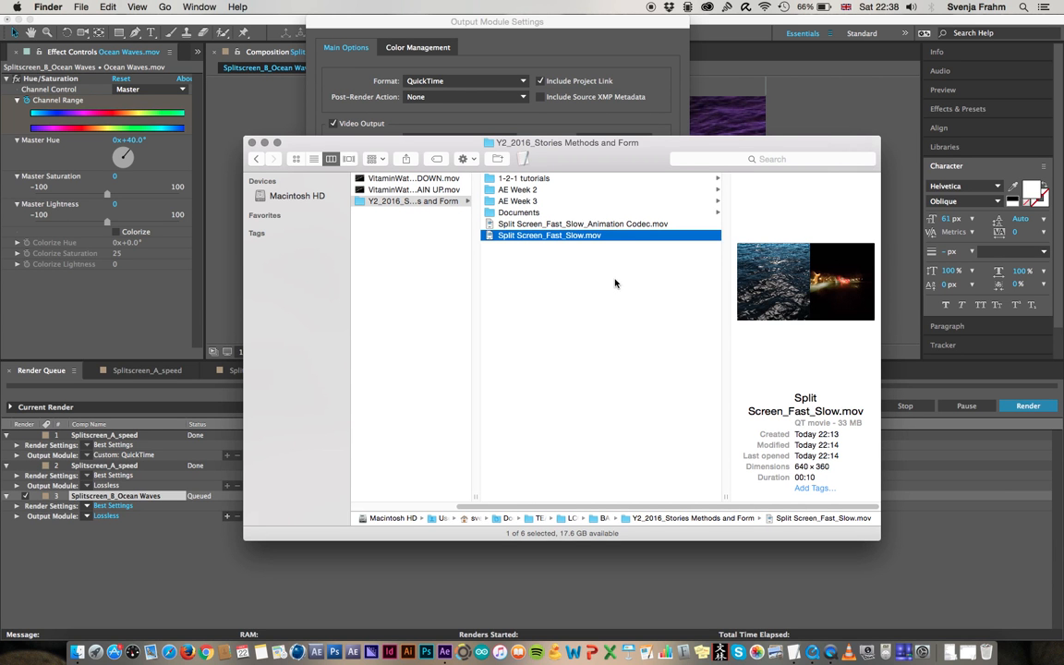
click(612, 225)
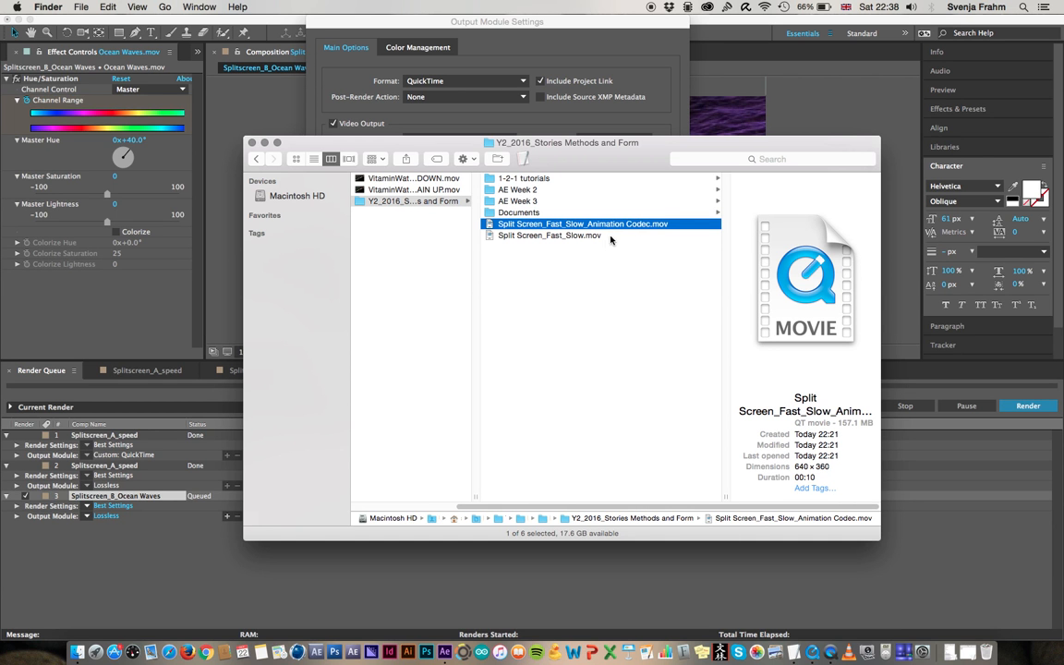
key(Down)
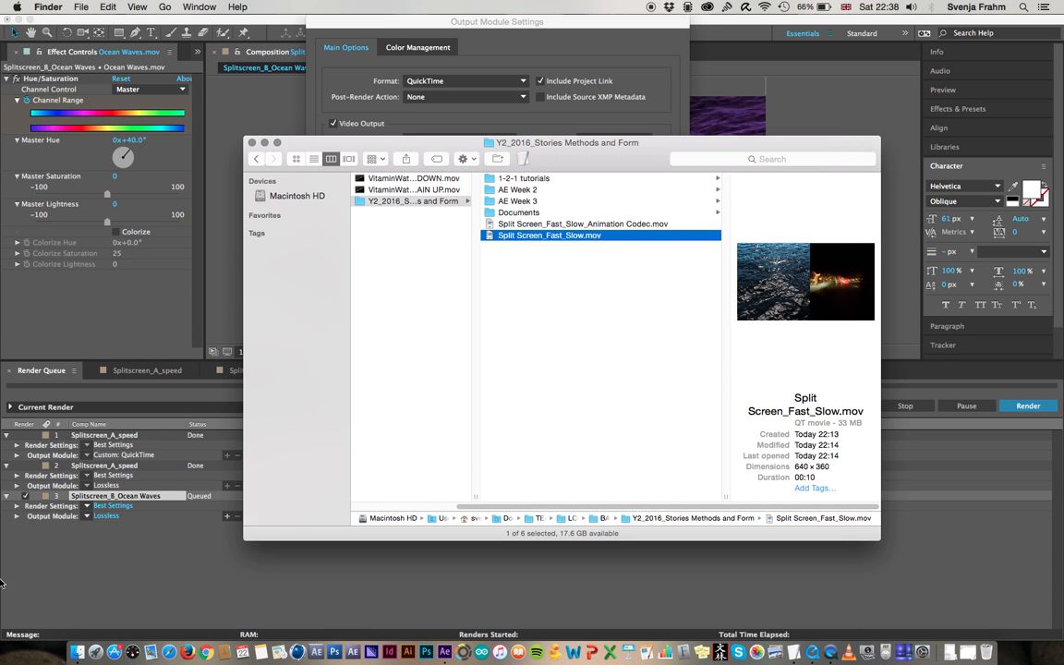
Switch back to After Effects and set the QuickTime video codec to H.264 in the Splitscreen_B_Ocean Waves output module.
click(541, 28)
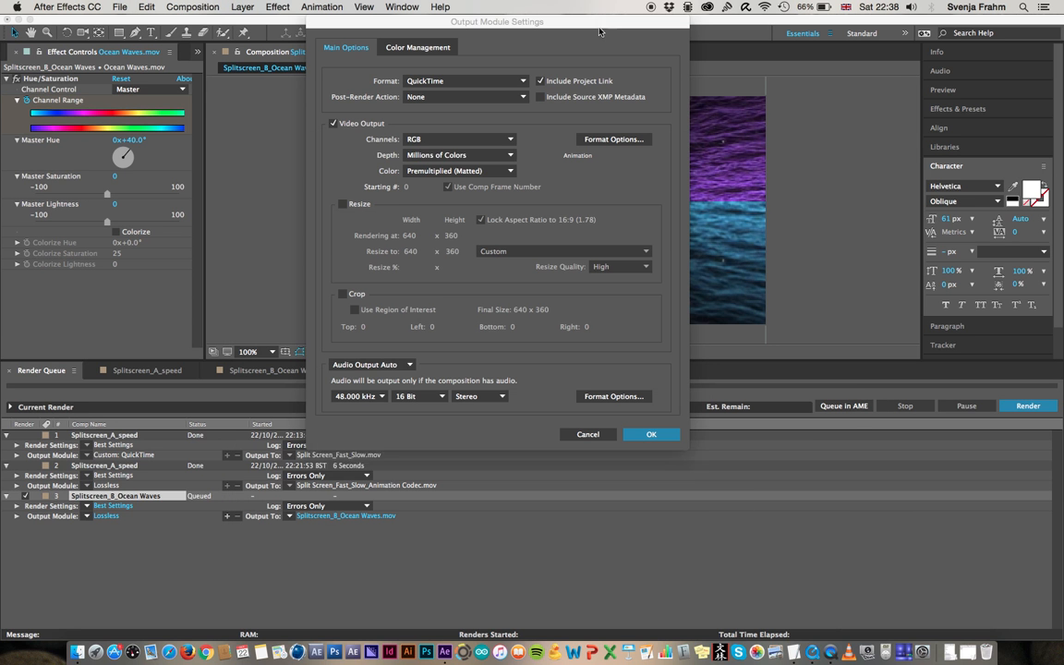
click(605, 140)
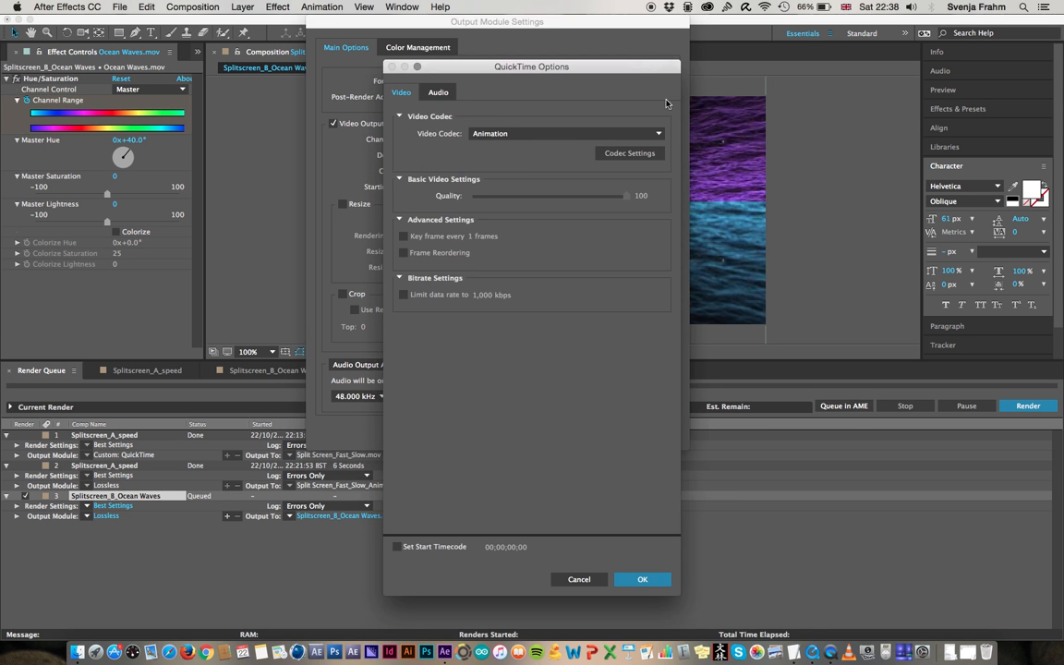
click(490, 134)
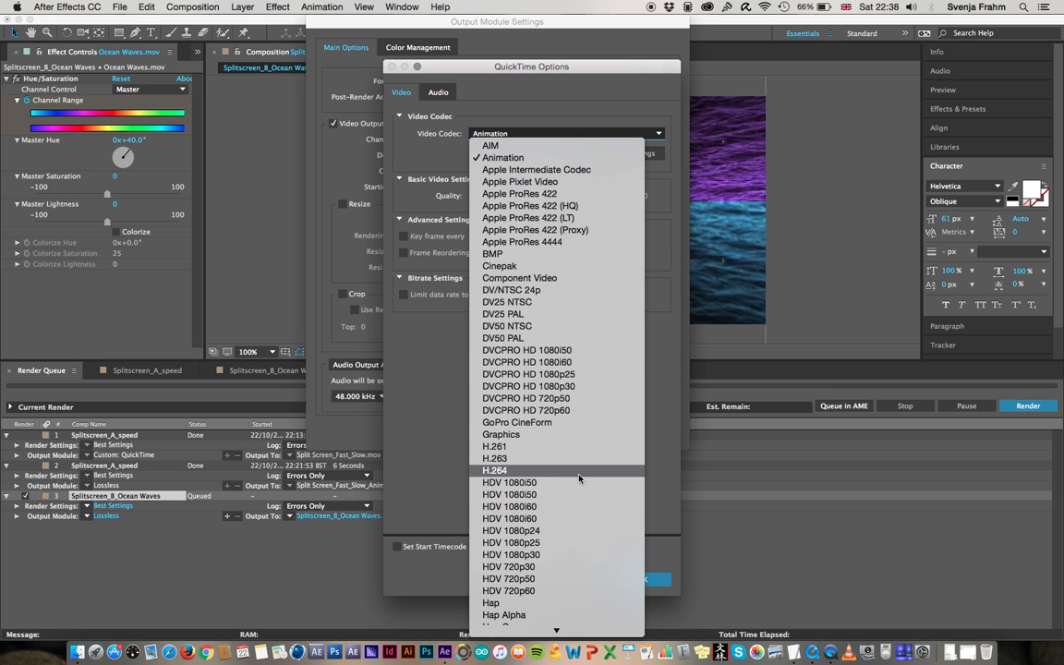
click(509, 471)
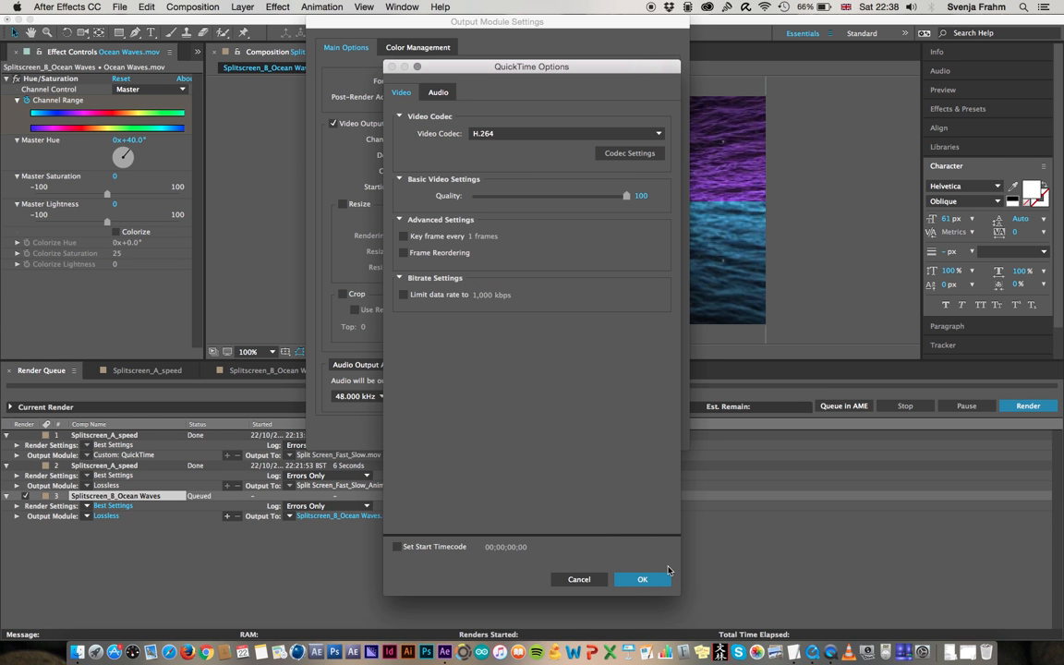
click(642, 579)
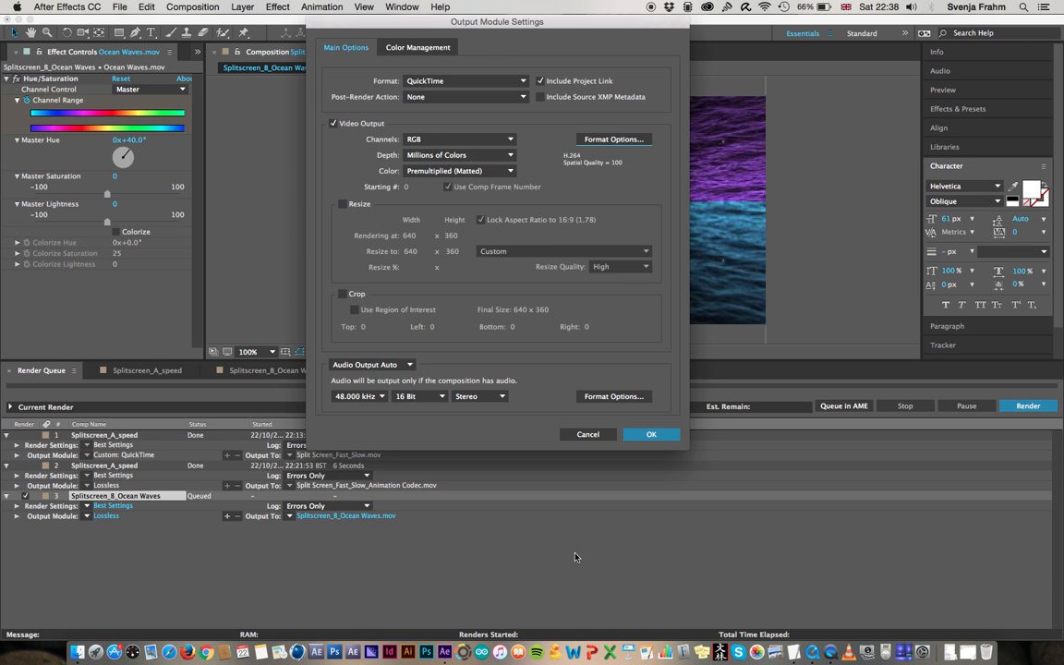
click(651, 434)
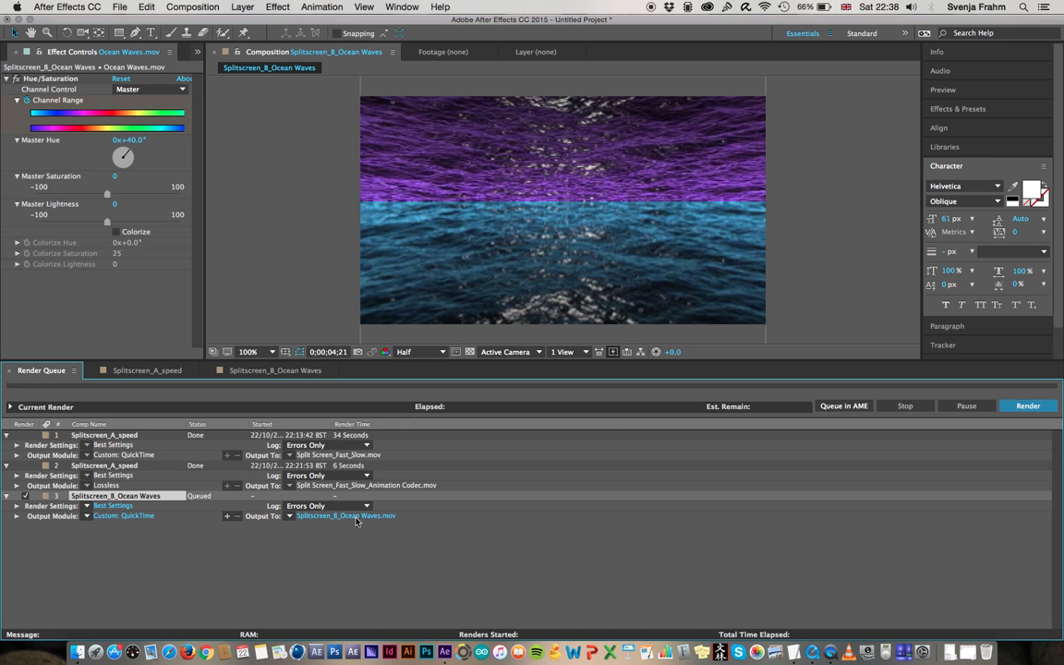
Set the render output to Splitscreen_B_Ocean Waves in QuickTime format, saved in the Y2_2016_Stories Methods and Form folder.
click(335, 517)
drag(717, 427, 791, 417)
click(620, 357)
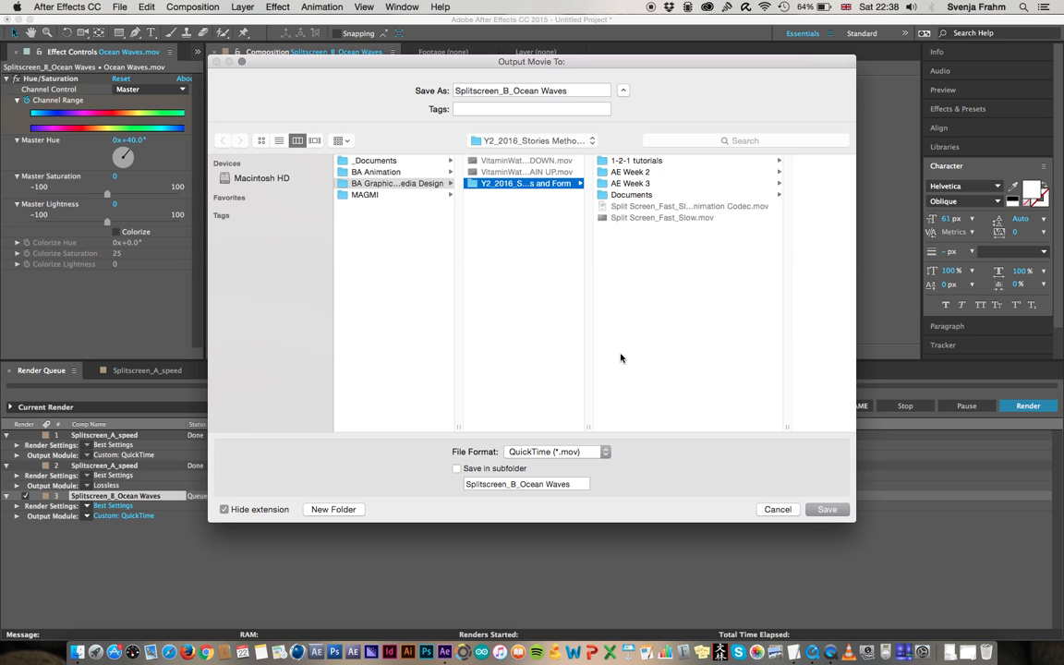
click(827, 510)
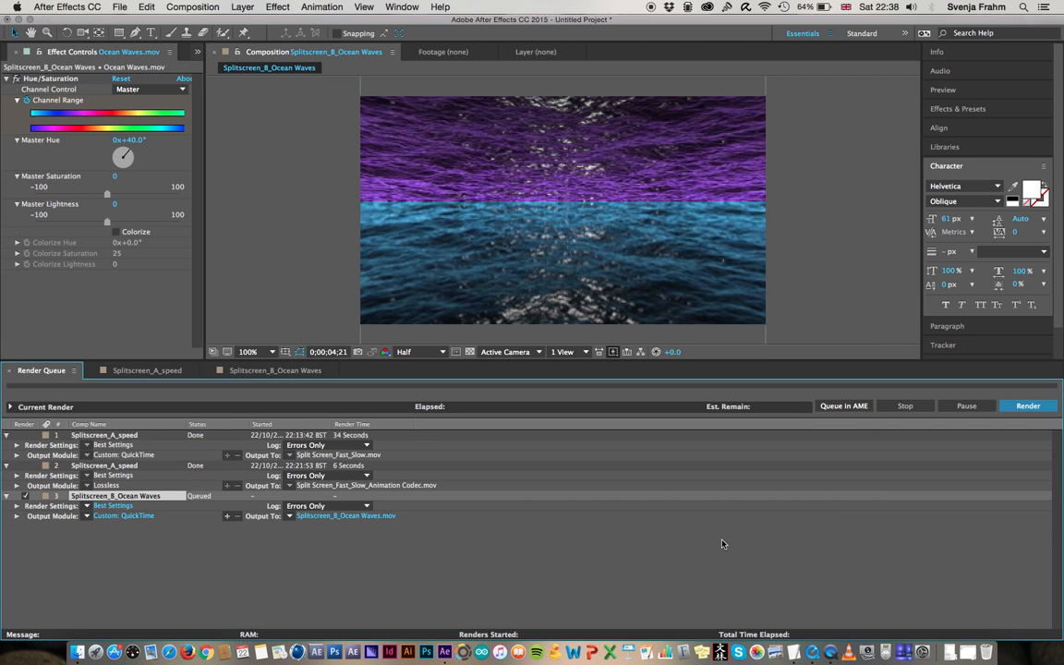